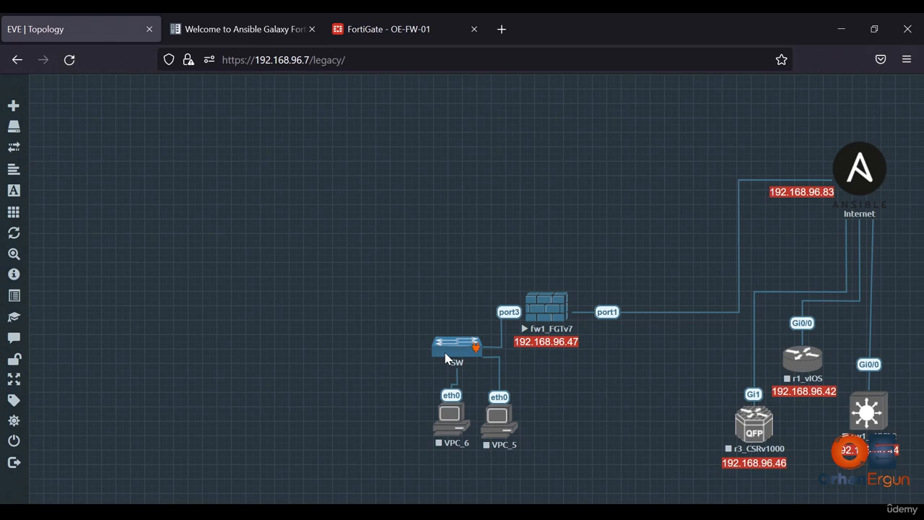
- Open the edit settings of the SW network node, review its name, icon and type, and close them
{"action": "right_click", "coordinate": [446, 359]}
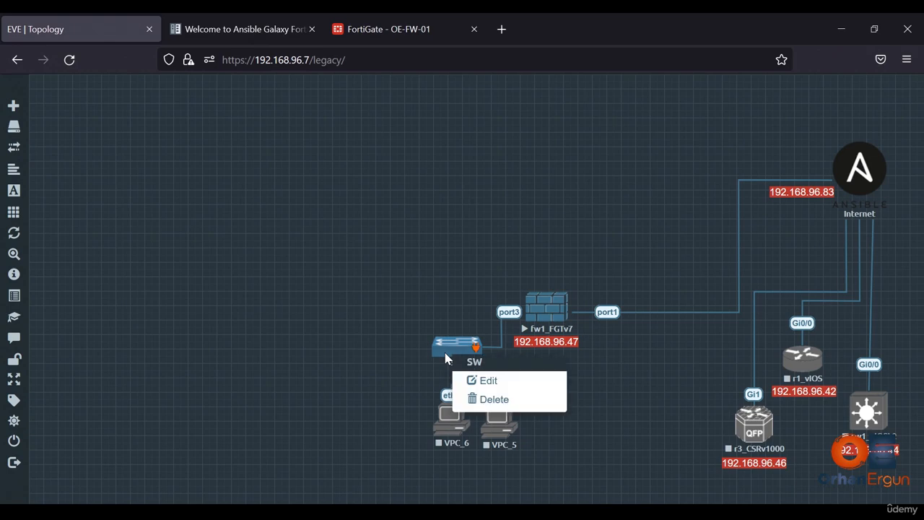
{"action": "left_click", "coordinate": [493, 383]}
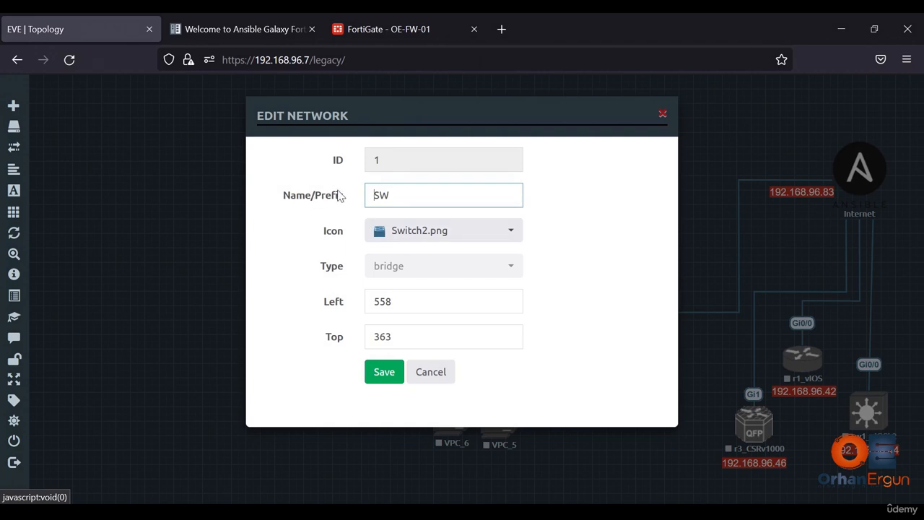
{"action": "left_click", "coordinate": [444, 380]}
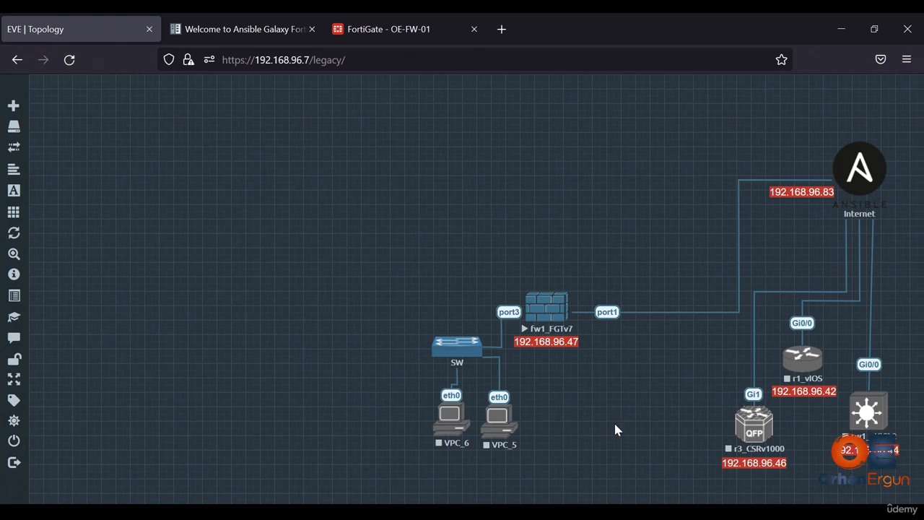
- Open the fw1_FGTv7 firewall console and log in as cisco with the account password
{"action": "left_click", "coordinate": [545, 309]}
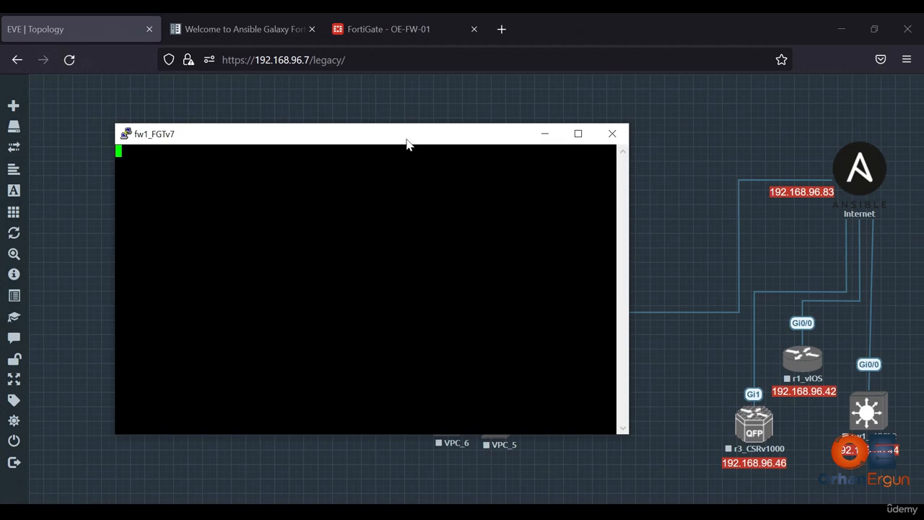
{"action": "left_click_drag", "start_coordinate": [407, 142], "coordinate": [292, 113]}
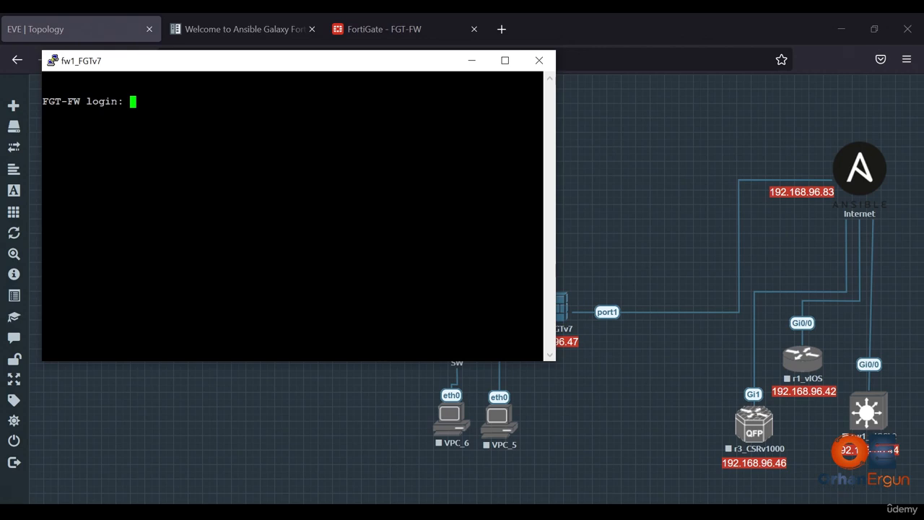
{"action": "type", "text": "cisco"}
{"action": "key", "text": "Return"}
{"action": "key", "text": "Return"}
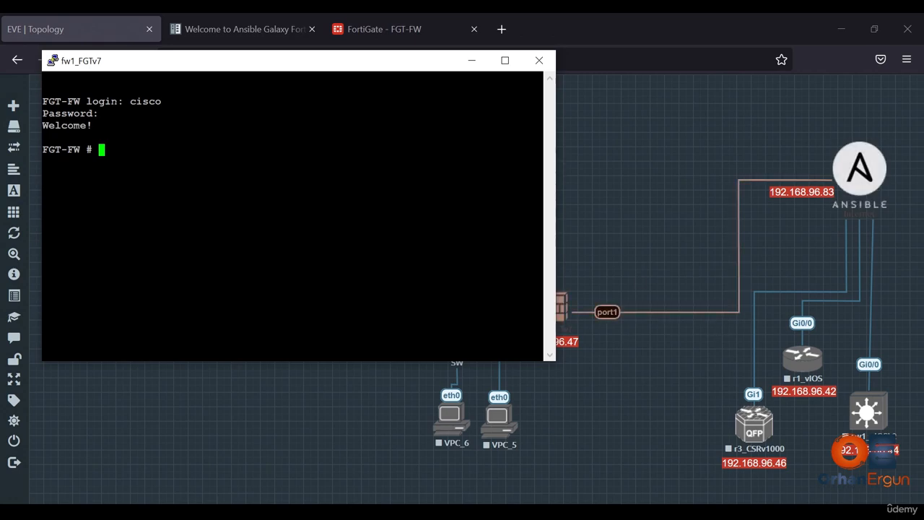
{"action": "left_click_drag", "start_coordinate": [405, 69], "coordinate": [386, 69]}
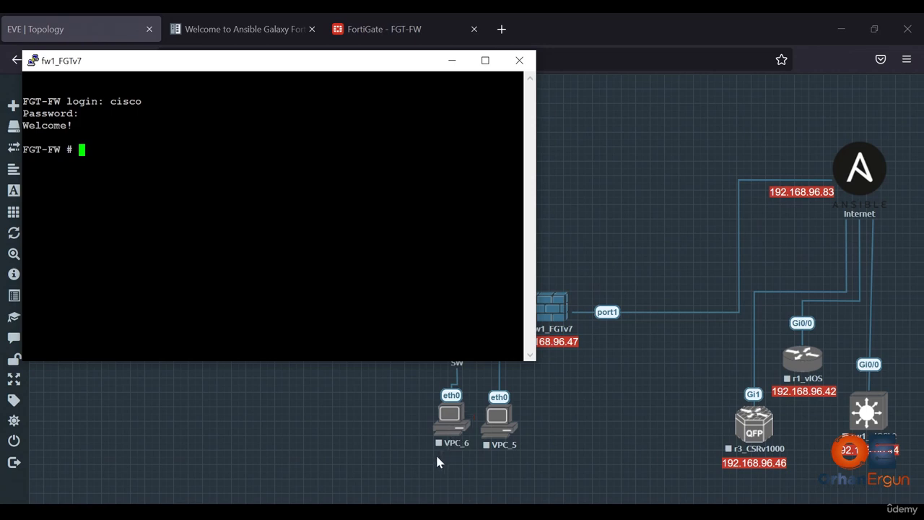
- Place FortiOS.txt in Notepad beside the console and examine its physical-interface query and hostname commands
{"action": "key", "text": "alt+Tab"}
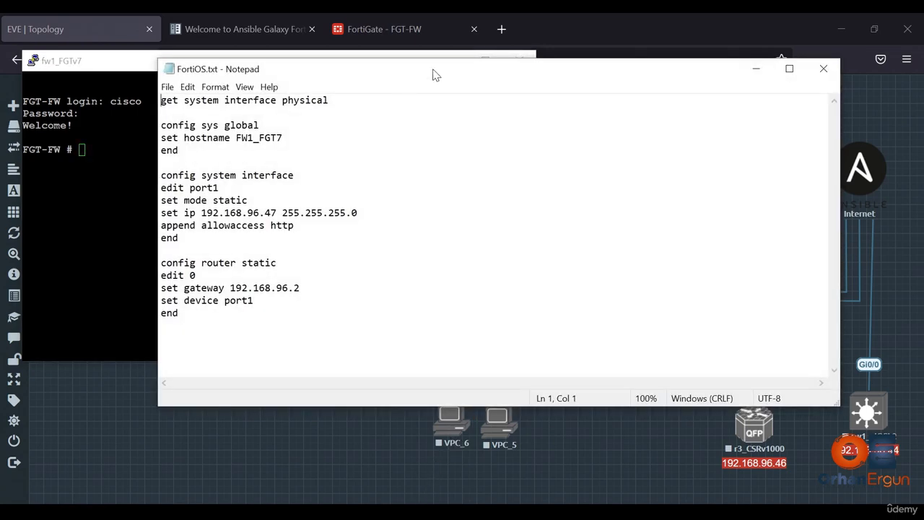
{"action": "left_click_drag", "start_coordinate": [434, 70], "coordinate": [644, 61]}
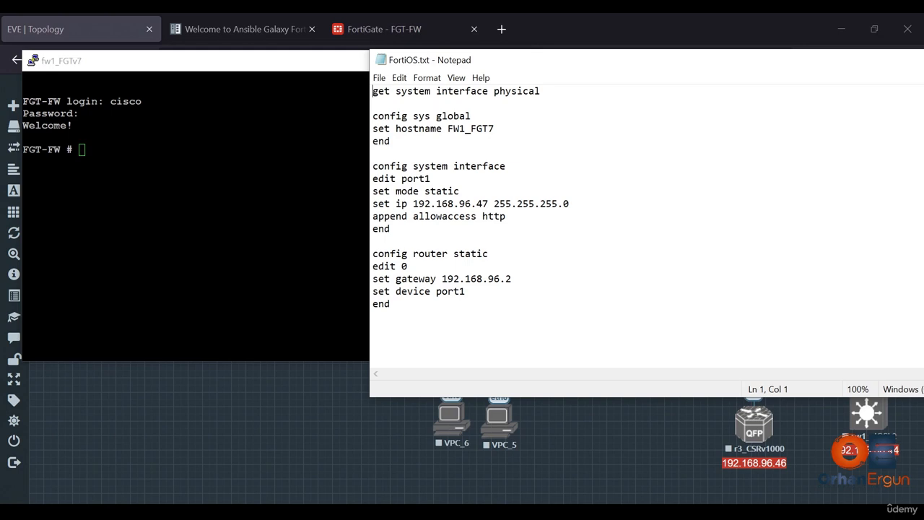
{"action": "left_click_drag", "start_coordinate": [541, 91], "coordinate": [364, 94]}
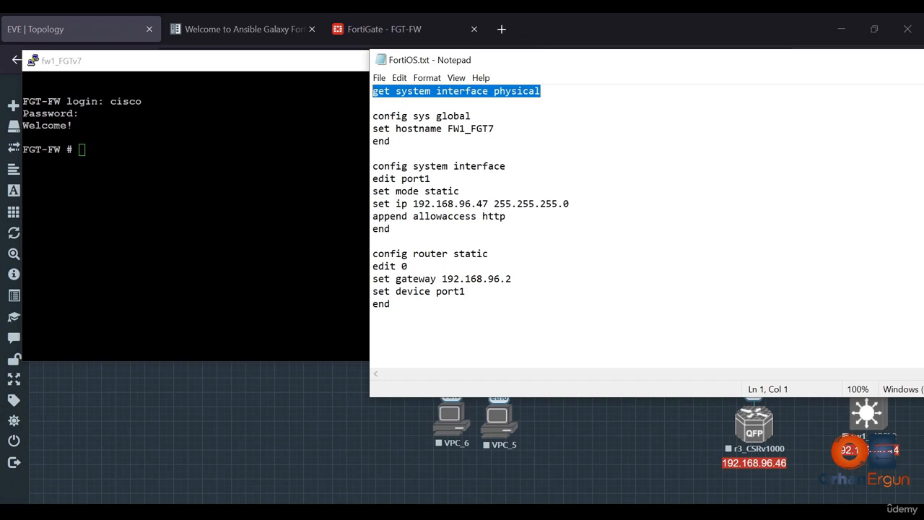
{"action": "left_click_drag", "start_coordinate": [390, 142], "coordinate": [373, 116]}
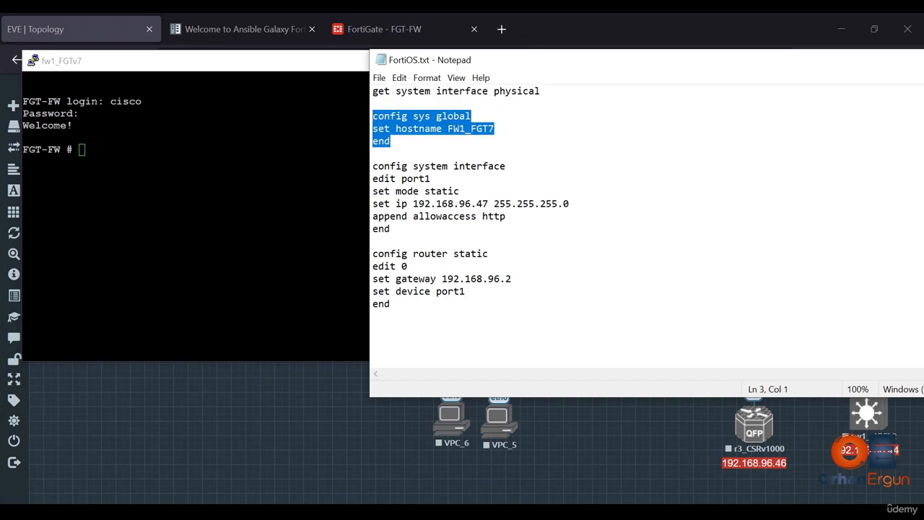
- Examine the system interface block for port1 in FortiOS.txt, covering its mode, IP address and allowed access
{"action": "left_click_drag", "start_coordinate": [391, 229], "coordinate": [372, 166]}
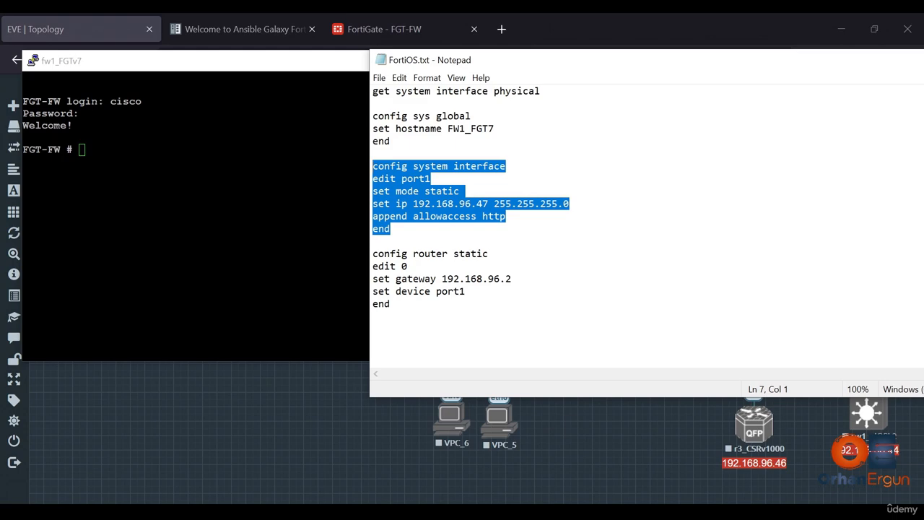
{"action": "left_click", "coordinate": [432, 179]}
{"action": "mouse_move", "coordinate": [373, 178]}
{"action": "left_mouse_down"}
{"action": "mouse_move", "coordinate": [401, 178]}
{"action": "mouse_move", "coordinate": [373, 166]}
{"action": "left_mouse_up"}
{"action": "left_click_drag", "start_coordinate": [431, 178], "coordinate": [366, 178]}
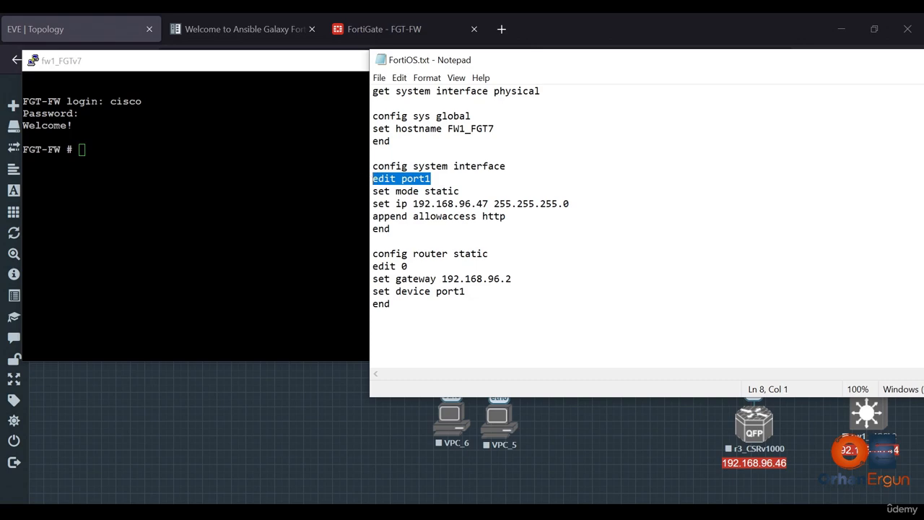
{"action": "left_click_drag", "start_coordinate": [466, 192], "coordinate": [371, 191]}
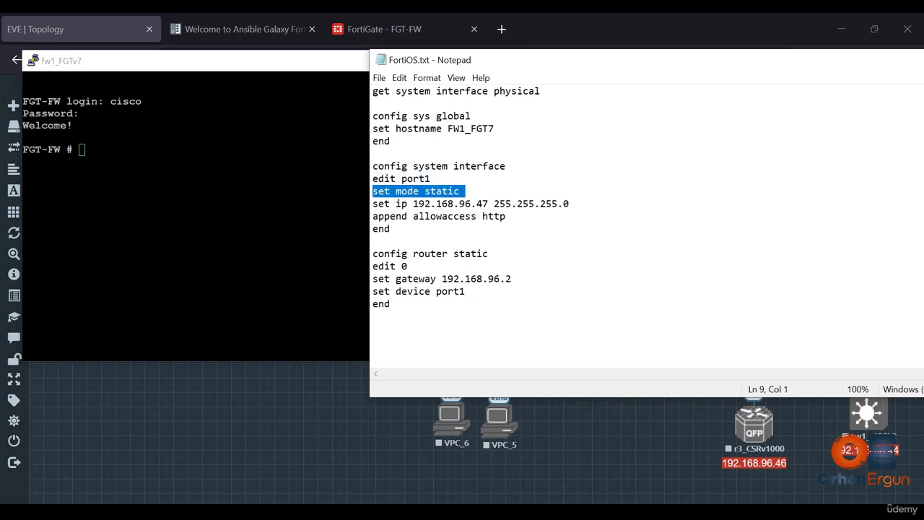
{"action": "left_click_drag", "start_coordinate": [569, 204], "coordinate": [371, 204]}
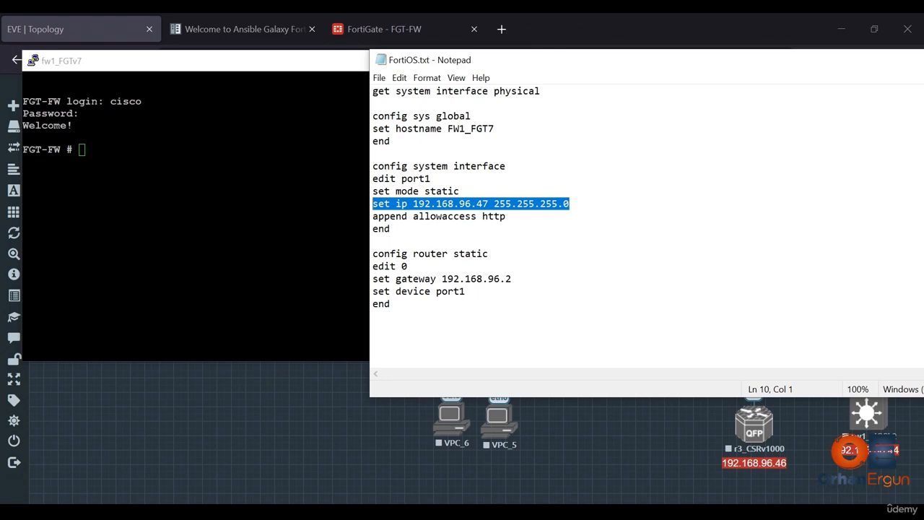
{"action": "left_click_drag", "start_coordinate": [506, 216], "coordinate": [477, 216]}
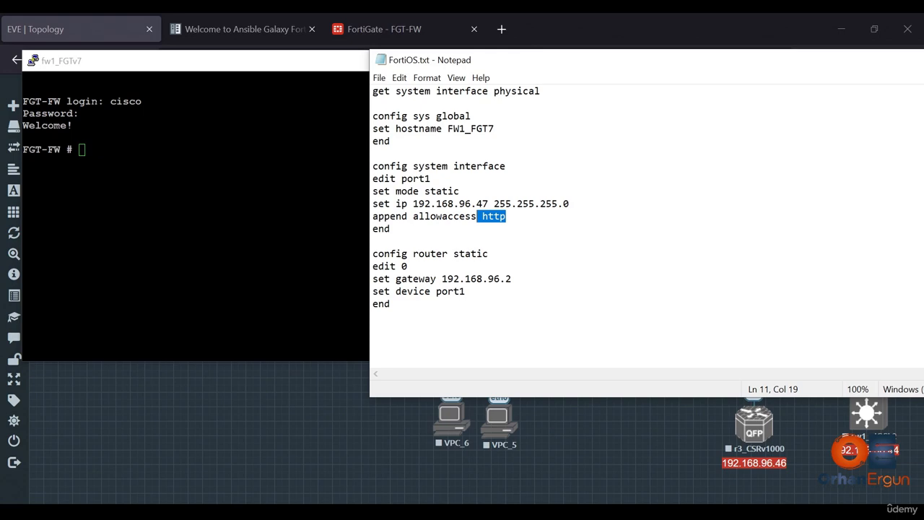
- Examine the static route block in FortiOS.txt, covering its edit number, gateway and device lines
{"action": "left_click_drag", "start_coordinate": [489, 254], "coordinate": [373, 266]}
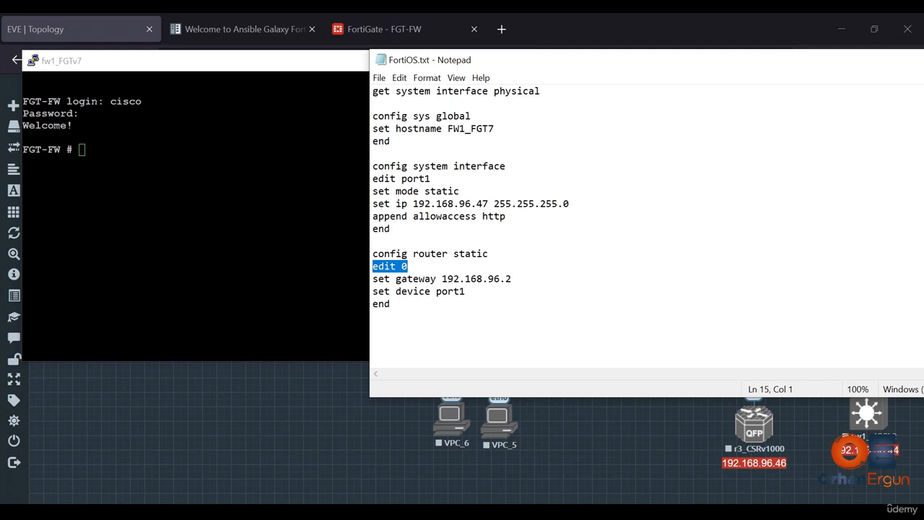
{"action": "left_click_drag", "start_coordinate": [513, 279], "coordinate": [442, 278]}
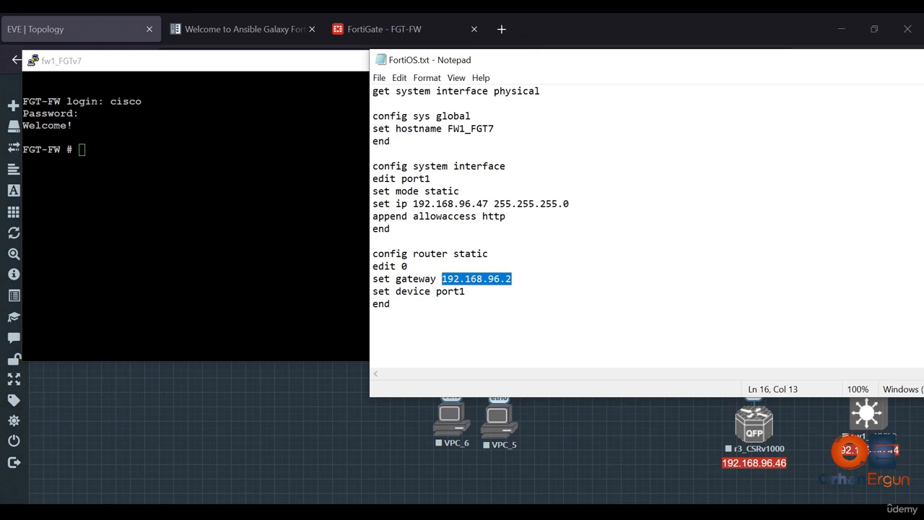
{"action": "left_click_drag", "start_coordinate": [465, 291], "coordinate": [372, 291]}
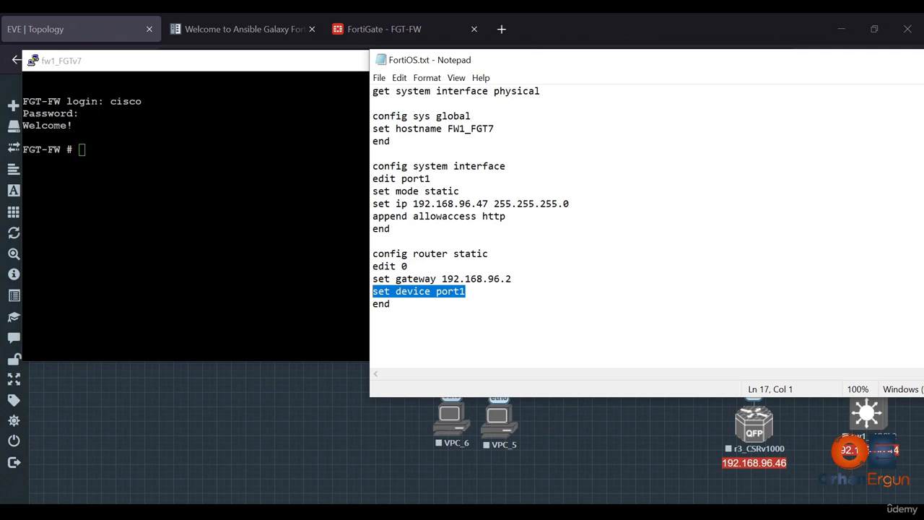
- Run "get system interface physical" in the firewall console, check port1's IP address, and return to the topology
{"action": "left_click_drag", "start_coordinate": [540, 92], "coordinate": [373, 92]}
{"action": "key", "text": "ctrl+c"}
{"action": "right_click", "coordinate": [274, 153]}
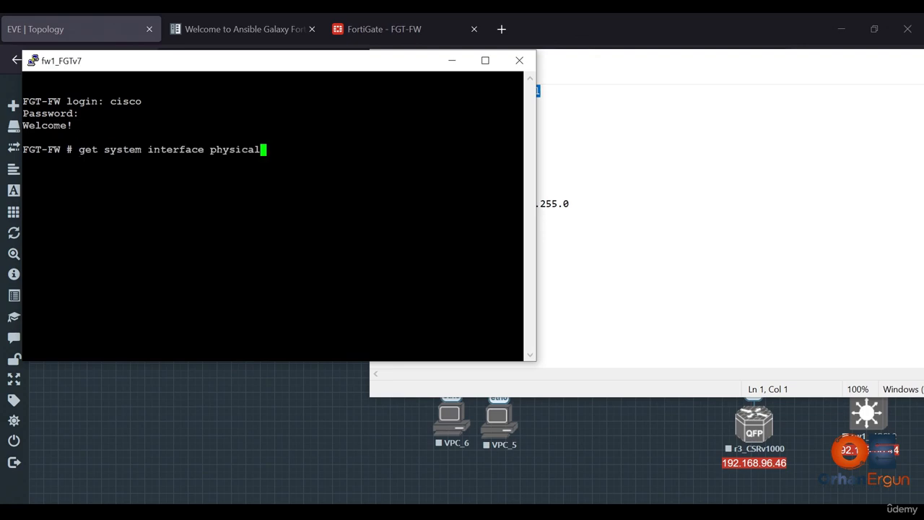
{"action": "key", "text": "Return"}
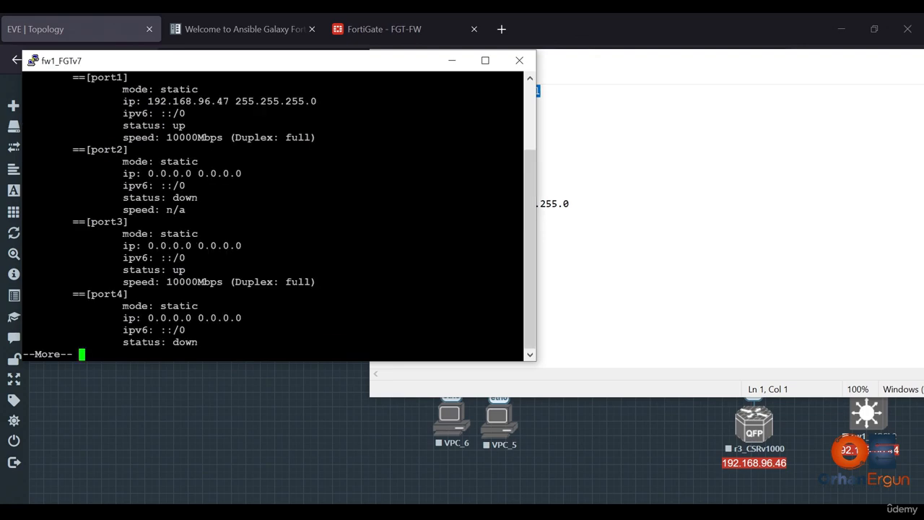
{"action": "scroll", "coordinate": [275, 217], "scroll_direction": "up", "scroll_amount": 3}
{"action": "left_click_drag", "start_coordinate": [520, 197], "coordinate": [128, 197]}
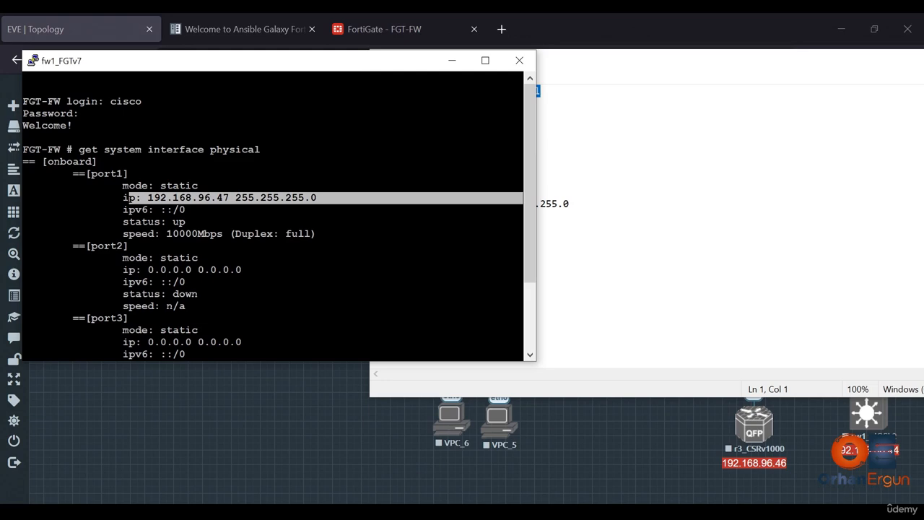
{"action": "left_click", "coordinate": [276, 402]}
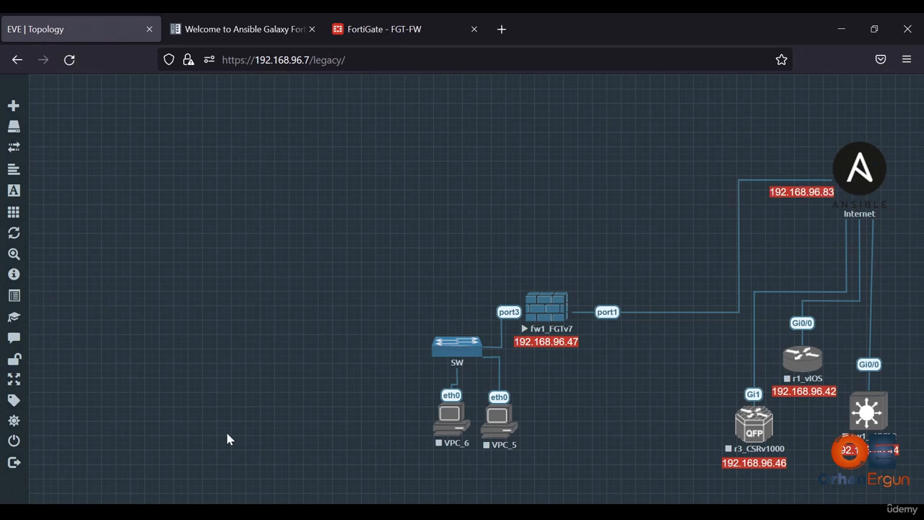
- Switch to the Ansible Galaxy FortiOS Collection documentation and examine its welcome page and web address
{"action": "key", "text": "ctrl+Tab"}
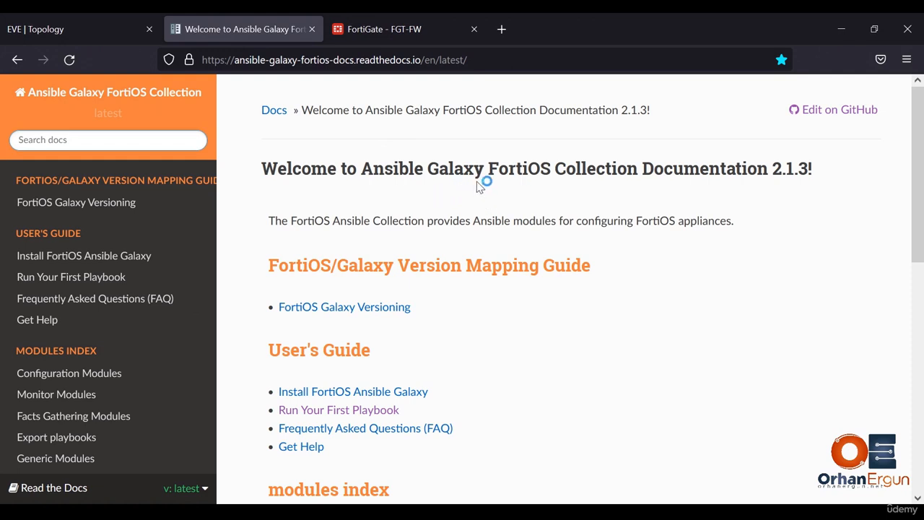
{"action": "left_click_drag", "start_coordinate": [488, 168], "coordinate": [551, 169]}
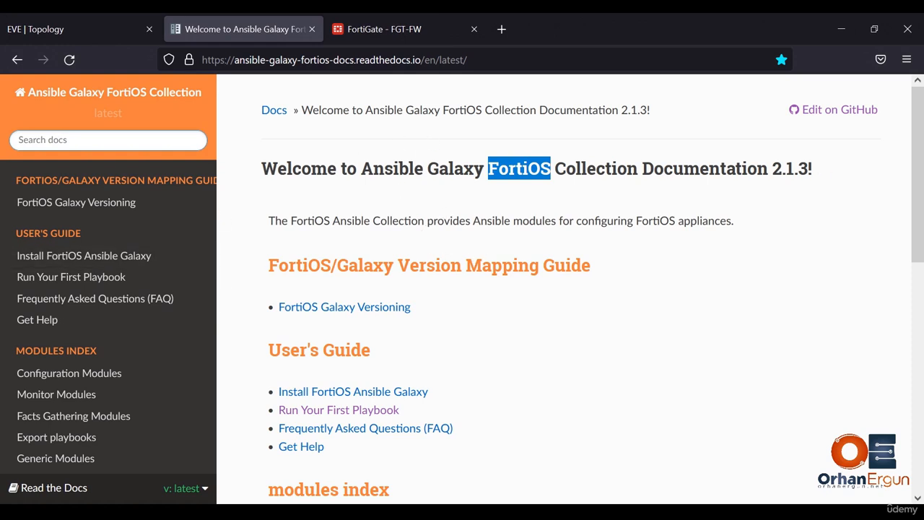
{"action": "scroll", "coordinate": [494, 283], "scroll_direction": "down", "scroll_amount": 3}
{"action": "scroll", "coordinate": [495, 282], "scroll_direction": "up", "scroll_amount": 2}
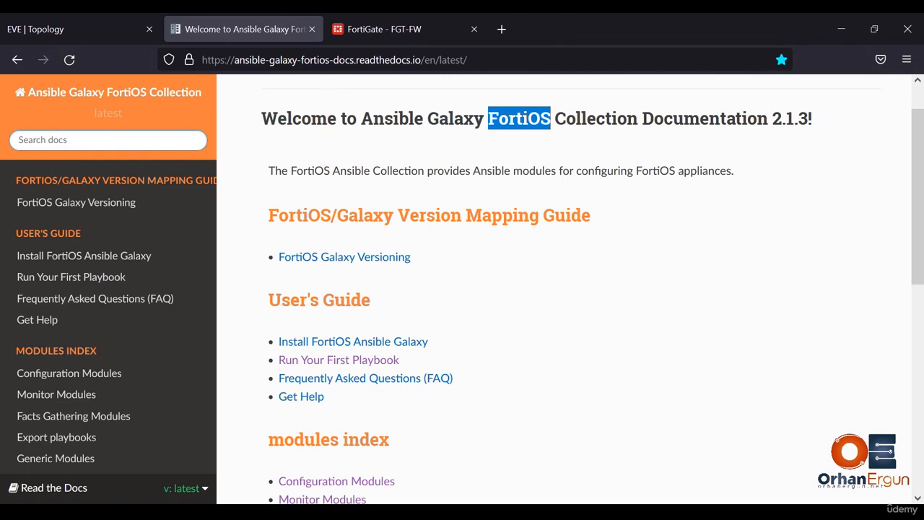
{"action": "left_click_drag", "start_coordinate": [360, 59], "coordinate": [414, 60]}
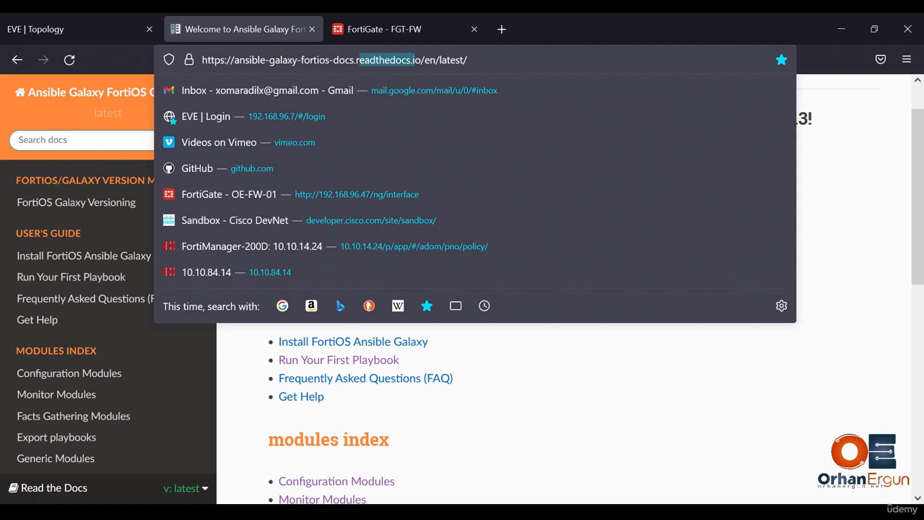
{"action": "left_click", "coordinate": [519, 373]}
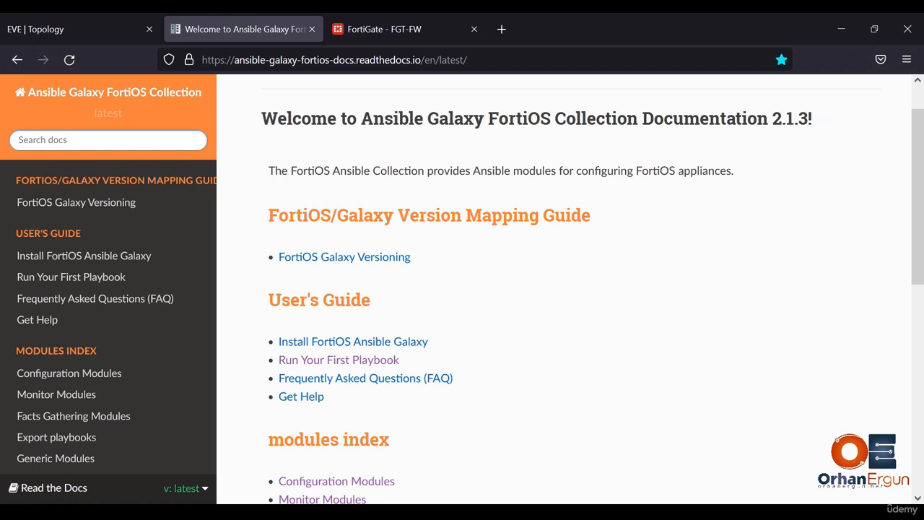
- Open the fortinet fortios collection page on Ansible Galaxy and examine its details
{"action": "left_click_drag", "start_coordinate": [361, 118], "coordinate": [338, 118]}
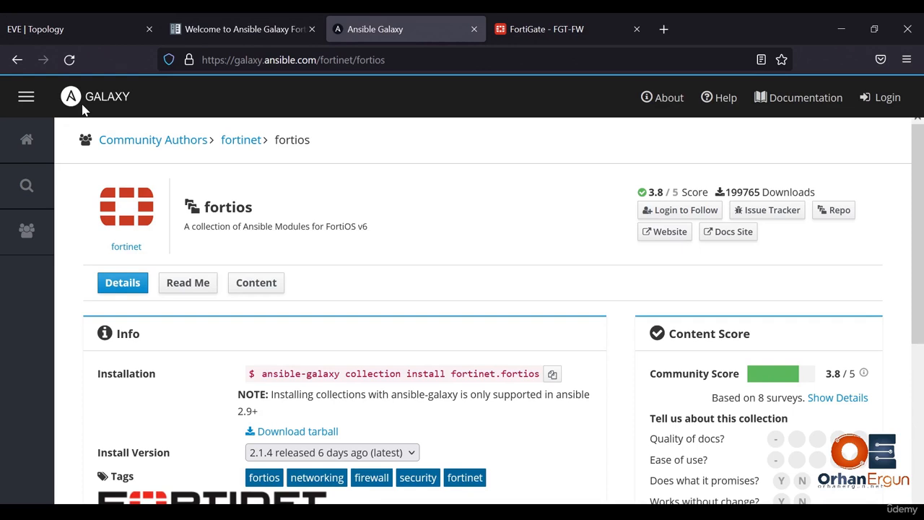
{"action": "scroll", "coordinate": [540, 254], "scroll_direction": "down", "scroll_amount": 1}
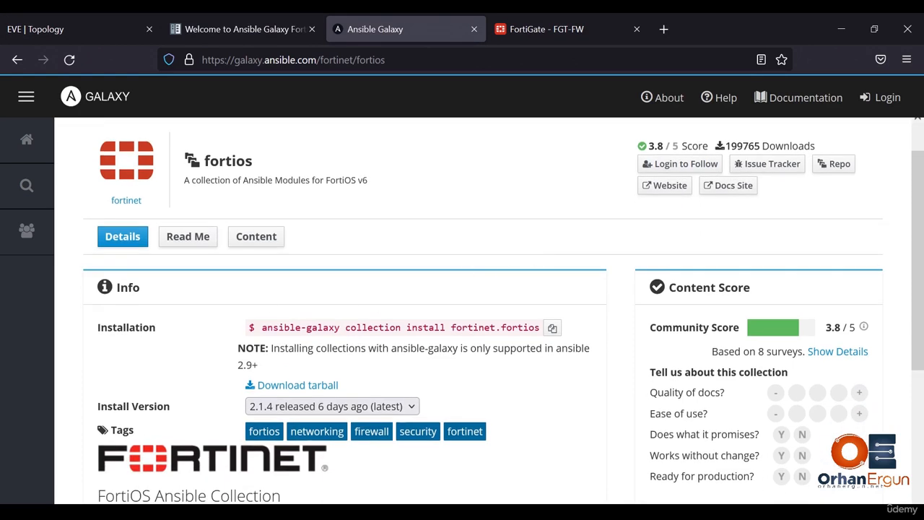
{"action": "scroll", "coordinate": [266, 247], "scroll_direction": "up", "scroll_amount": 1}
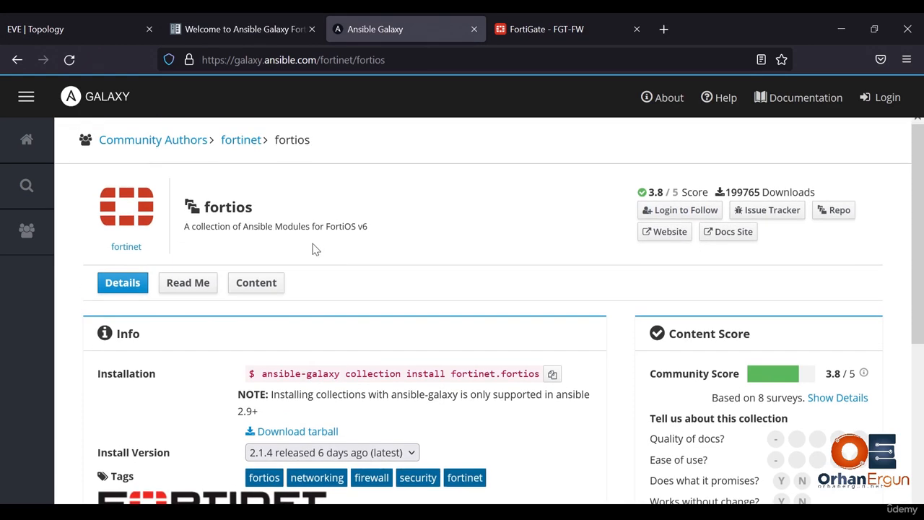
{"action": "scroll", "coordinate": [482, 343], "scroll_direction": "down", "scroll_amount": 1}
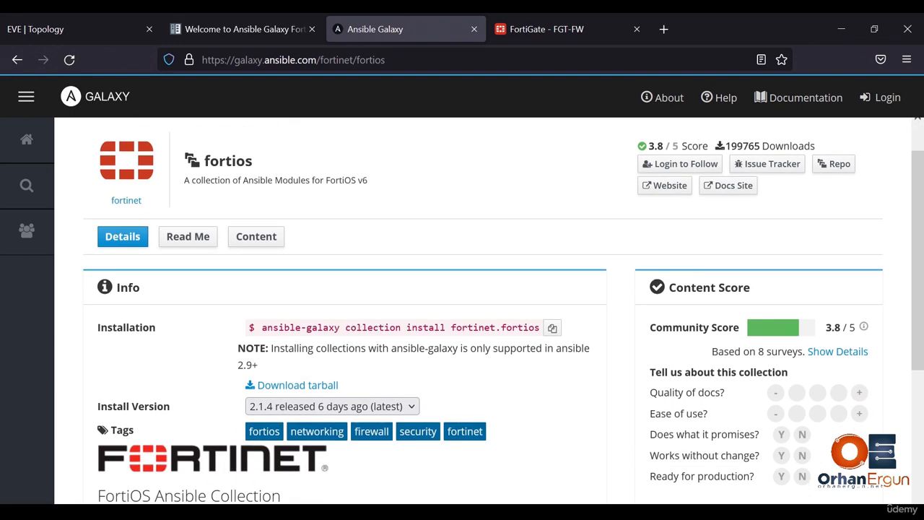
- Copy the command "ansible-galaxy collection install fortinet.fortios" from the collection page and run it in the Visual Studio Code terminal
{"action": "left_click_drag", "start_coordinate": [261, 327], "coordinate": [547, 337]}
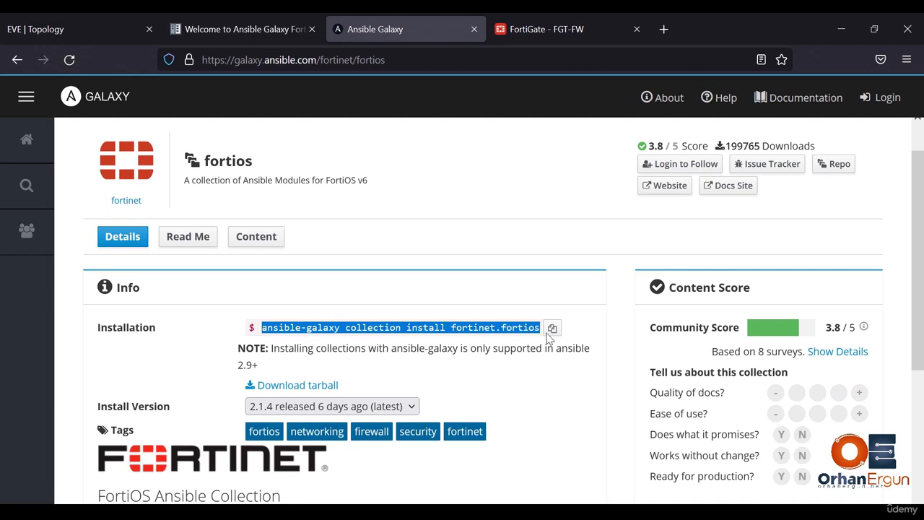
{"action": "left_click", "coordinate": [552, 330]}
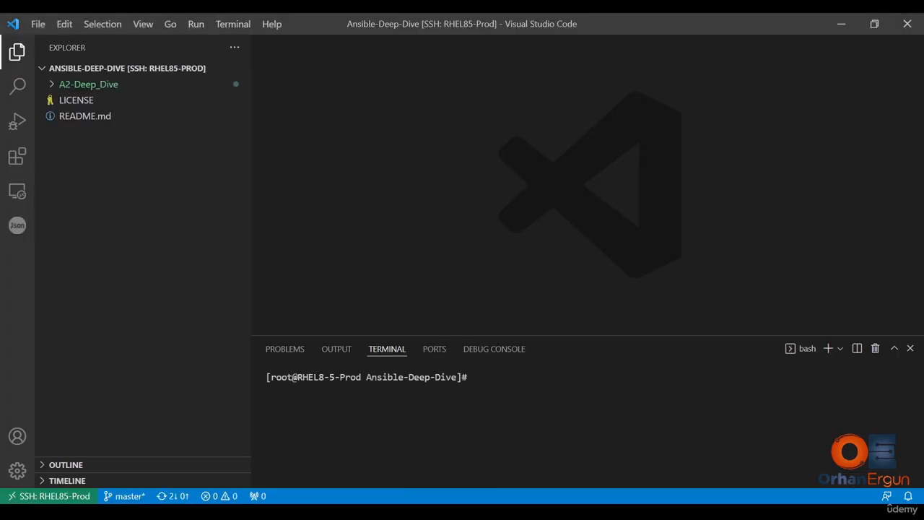
{"action": "key", "text": "ctrl+v"}
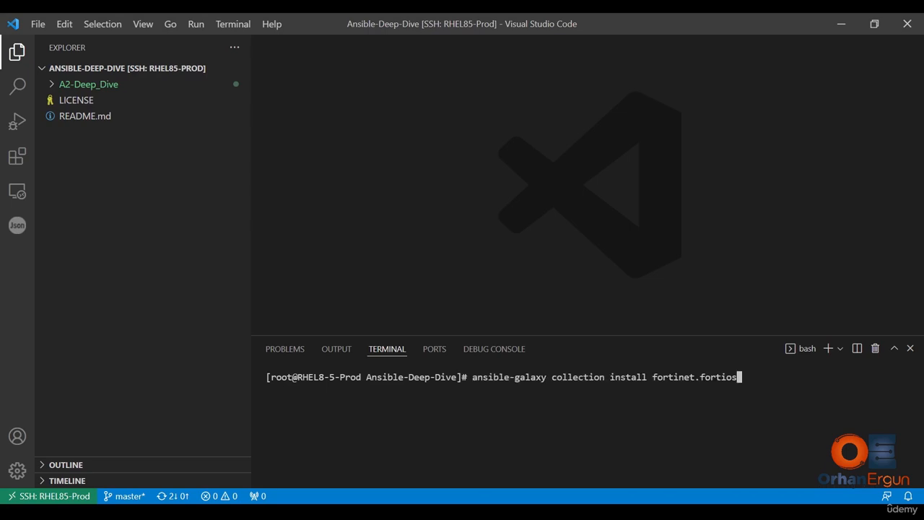
{"action": "key", "text": "Return"}
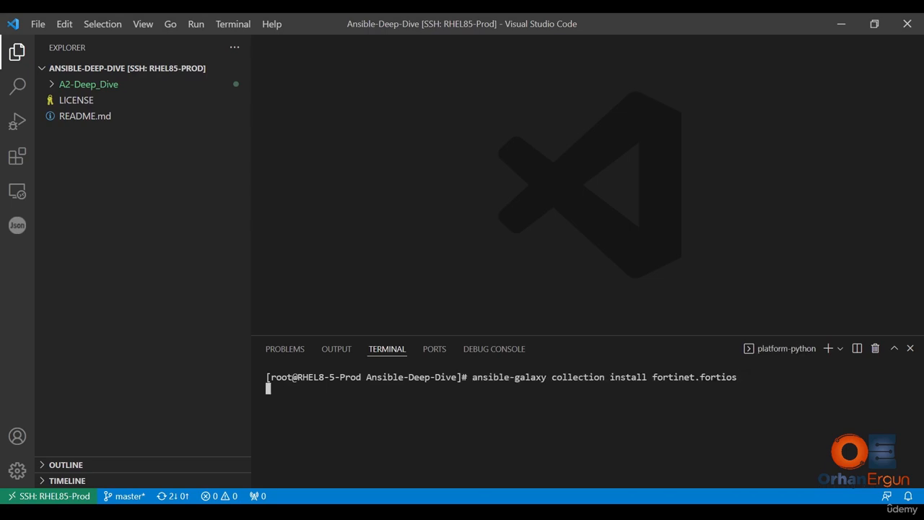
- Switch back to the browser's FortiOS collection documentation and examine the version mapping guide, user's guide and modules index sections
{"action": "key", "text": "alt+Tab"}
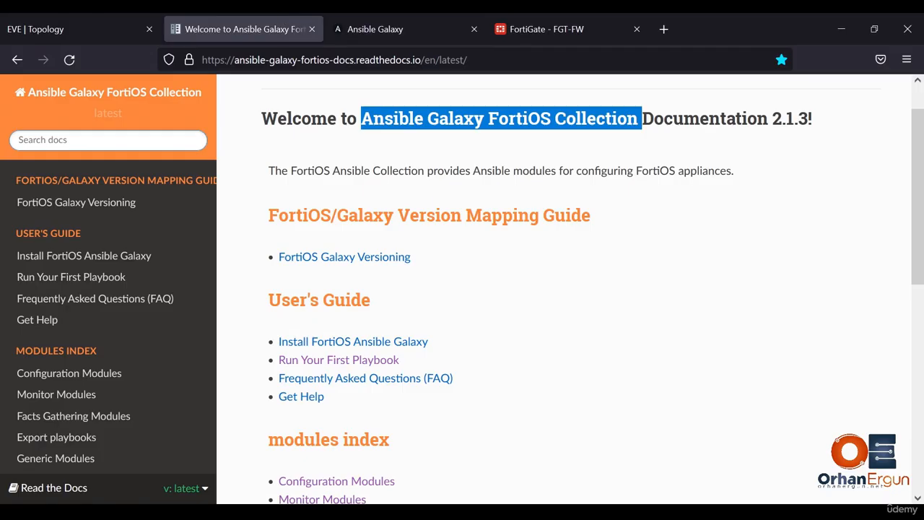
{"action": "scroll", "coordinate": [607, 262], "scroll_direction": "down", "scroll_amount": 3}
{"action": "scroll", "coordinate": [606, 262], "scroll_direction": "down", "scroll_amount": 2}
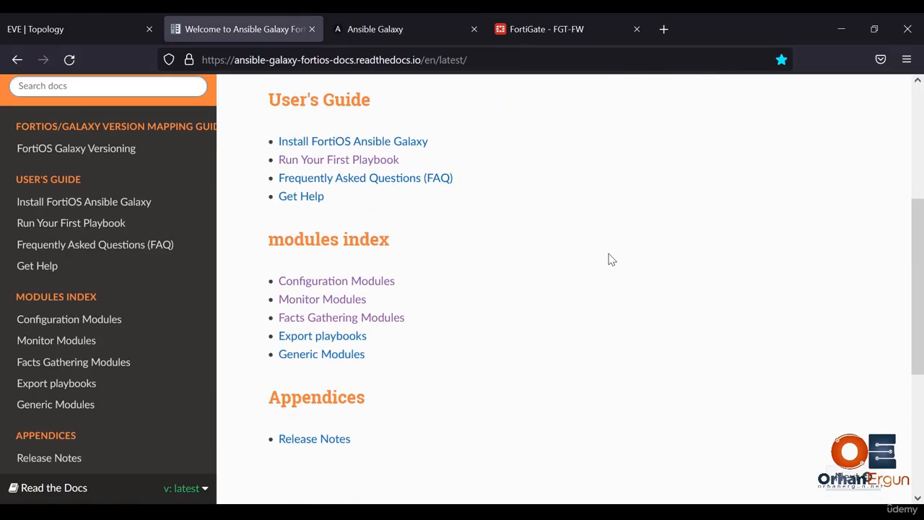
{"action": "scroll", "coordinate": [609, 257], "scroll_direction": "up", "scroll_amount": 3}
{"action": "scroll", "coordinate": [604, 260], "scroll_direction": "up", "scroll_amount": 2}
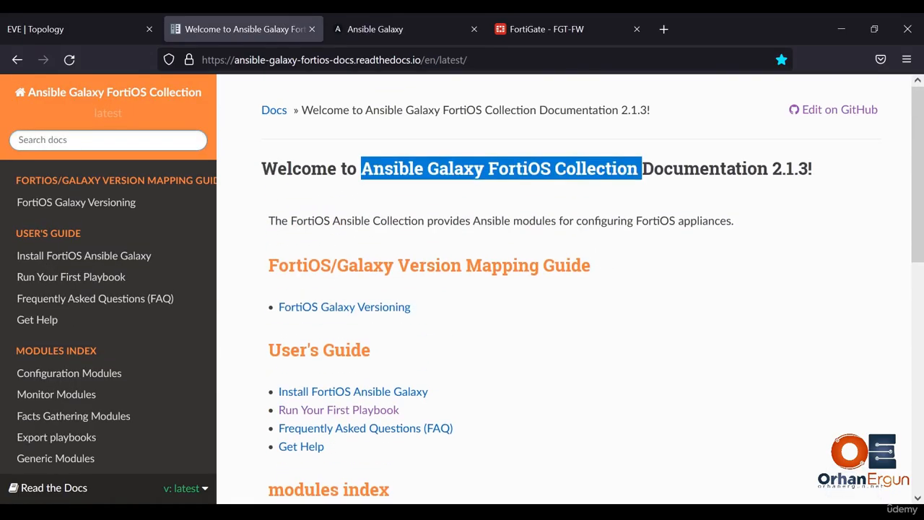
{"action": "scroll", "coordinate": [594, 278], "scroll_direction": "down", "scroll_amount": 1}
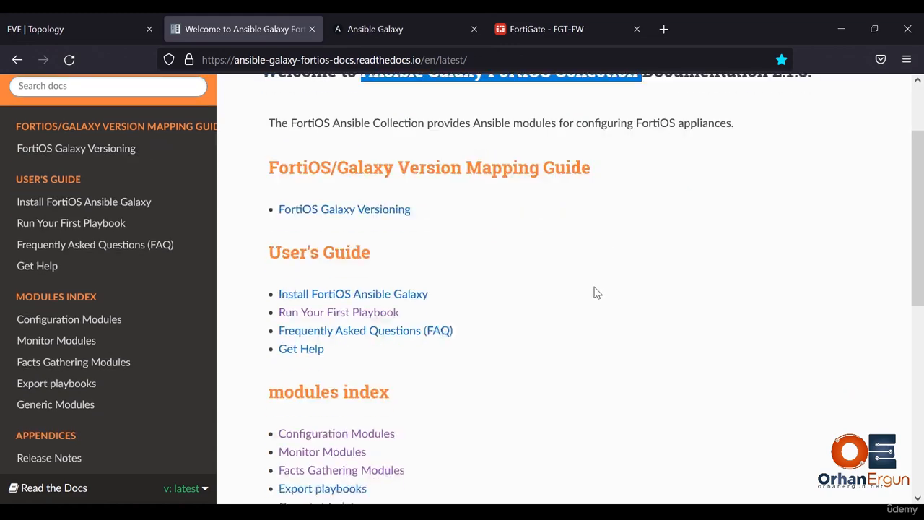
{"action": "scroll", "coordinate": [594, 288], "scroll_direction": "up", "scroll_amount": 1}
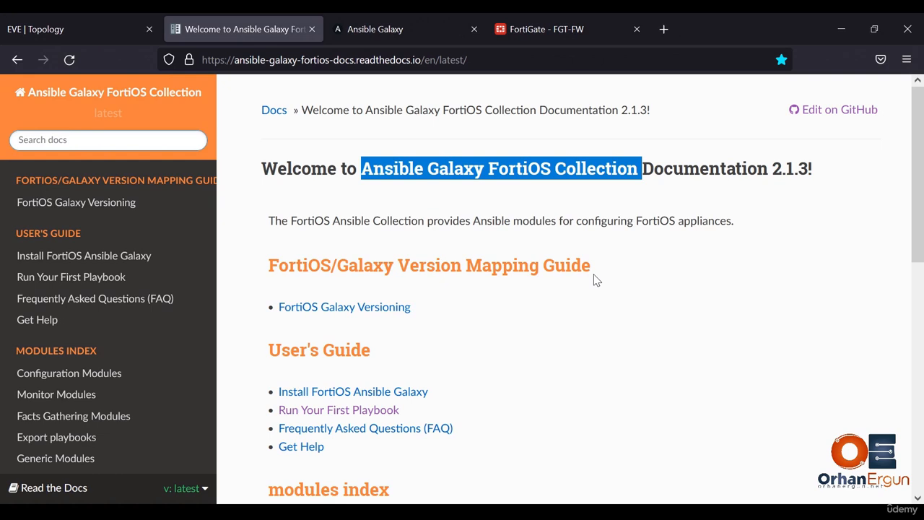
{"action": "scroll", "coordinate": [593, 280], "scroll_direction": "down", "scroll_amount": 2}
{"action": "scroll", "coordinate": [588, 281], "scroll_direction": "down", "scroll_amount": 2}
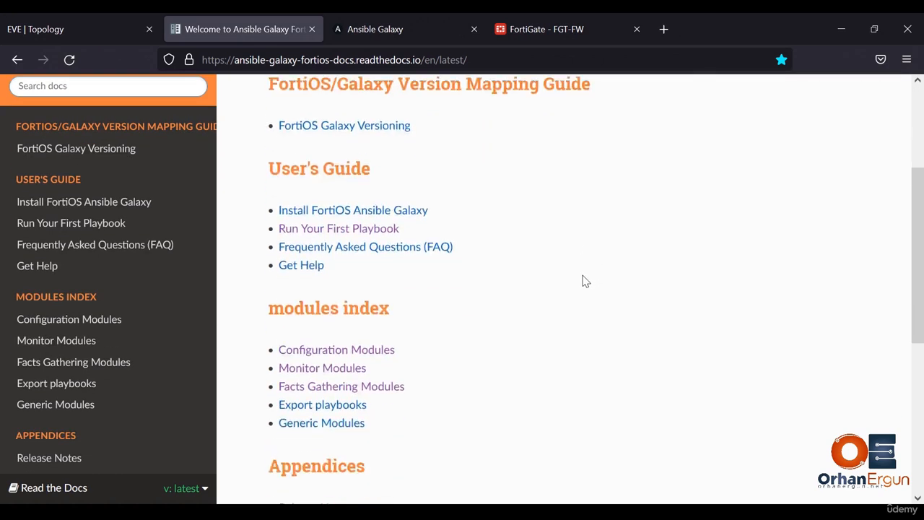
{"action": "scroll", "coordinate": [585, 281], "scroll_direction": "down", "scroll_amount": 1}
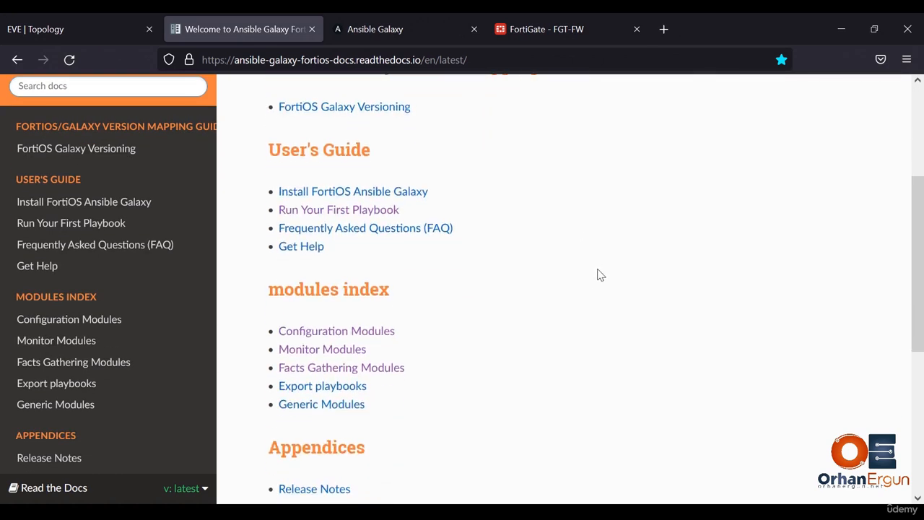
{"action": "scroll", "coordinate": [599, 271], "scroll_direction": "down", "scroll_amount": 1}
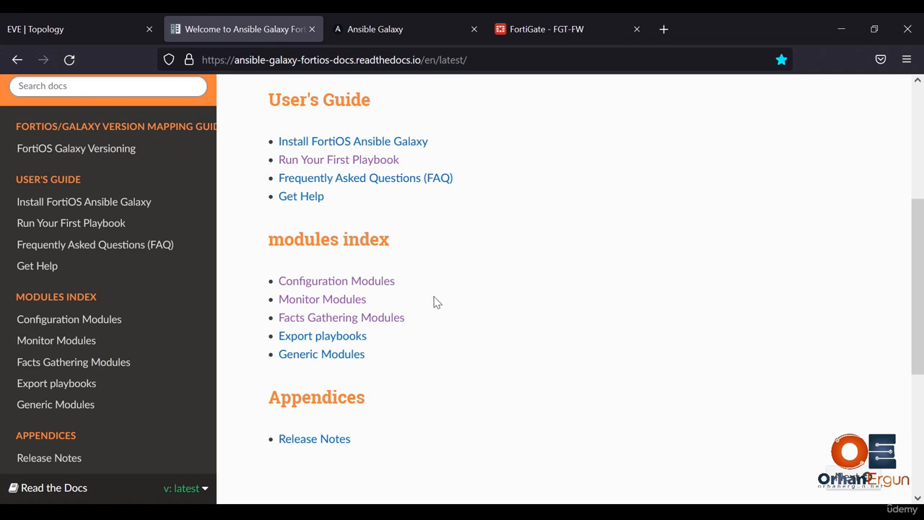
- Open the Configuration Modules index and examine its list from the alert email and firewall modules through the log and router modules
{"action": "left_click", "coordinate": [380, 288]}
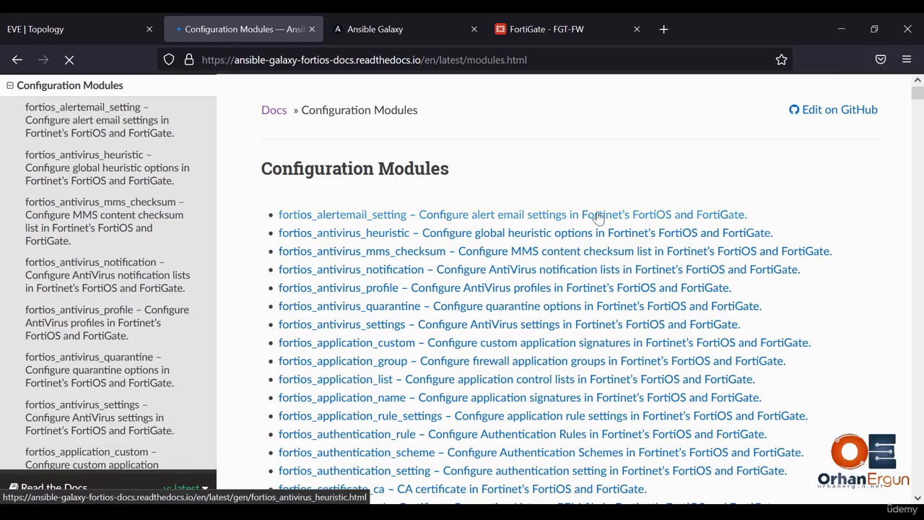
{"action": "scroll", "coordinate": [603, 187], "scroll_direction": "down", "scroll_amount": 3}
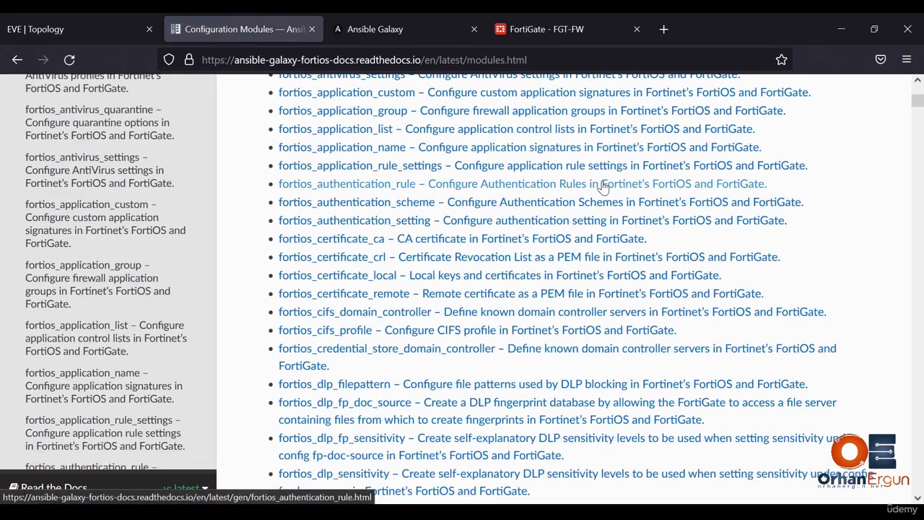
{"action": "scroll", "coordinate": [603, 187], "scroll_direction": "down", "scroll_amount": 5}
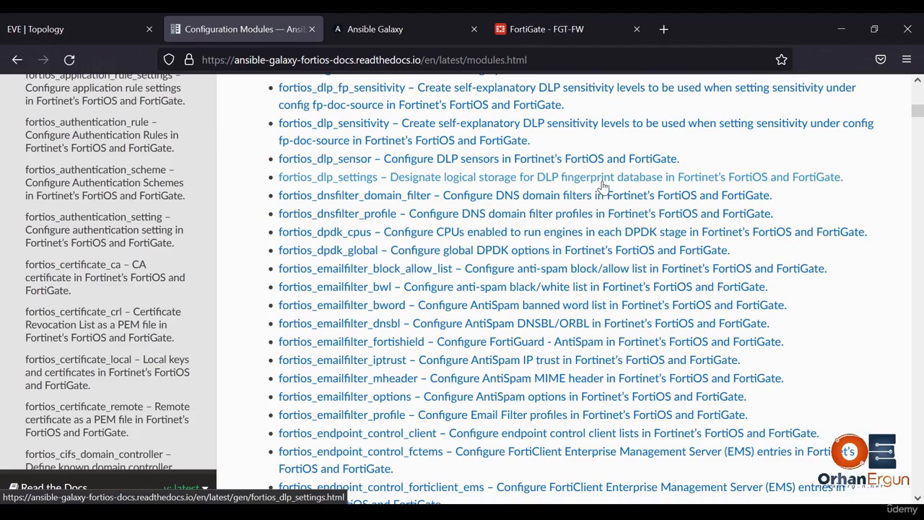
{"action": "scroll", "coordinate": [603, 186], "scroll_direction": "down", "scroll_amount": 12}
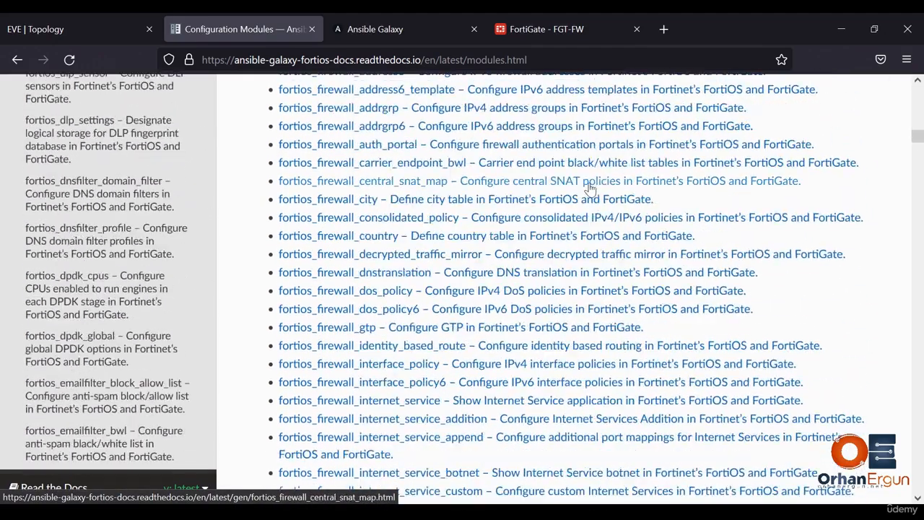
{"action": "scroll", "coordinate": [518, 195], "scroll_direction": "up", "scroll_amount": 2}
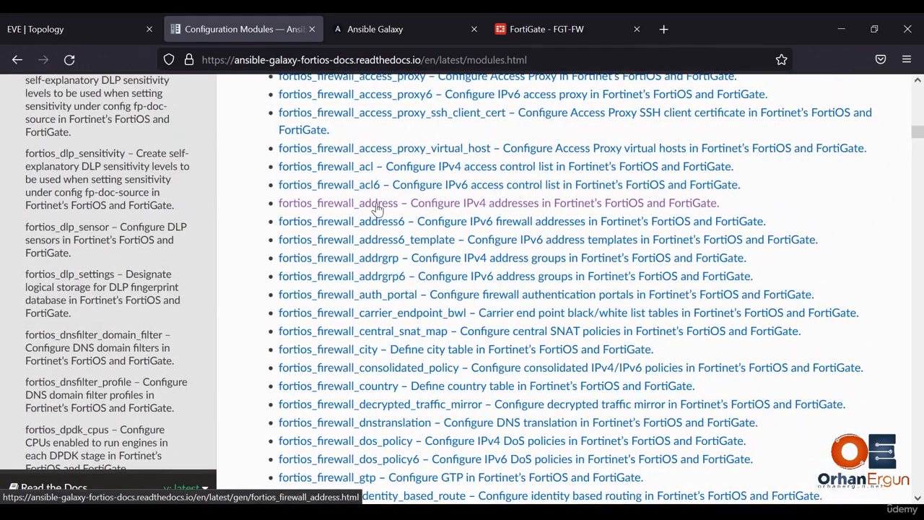
{"action": "scroll", "coordinate": [376, 208], "scroll_direction": "down", "scroll_amount": 9}
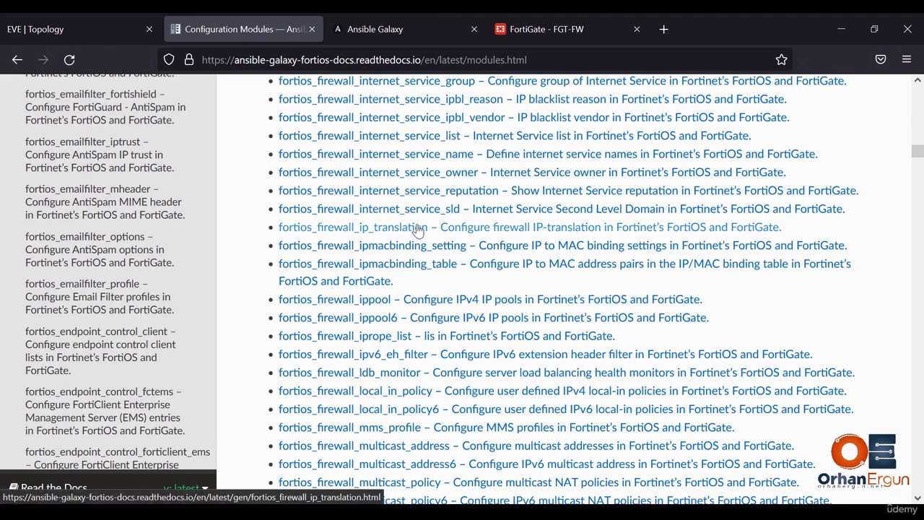
{"action": "scroll", "coordinate": [417, 229], "scroll_direction": "down", "scroll_amount": 20}
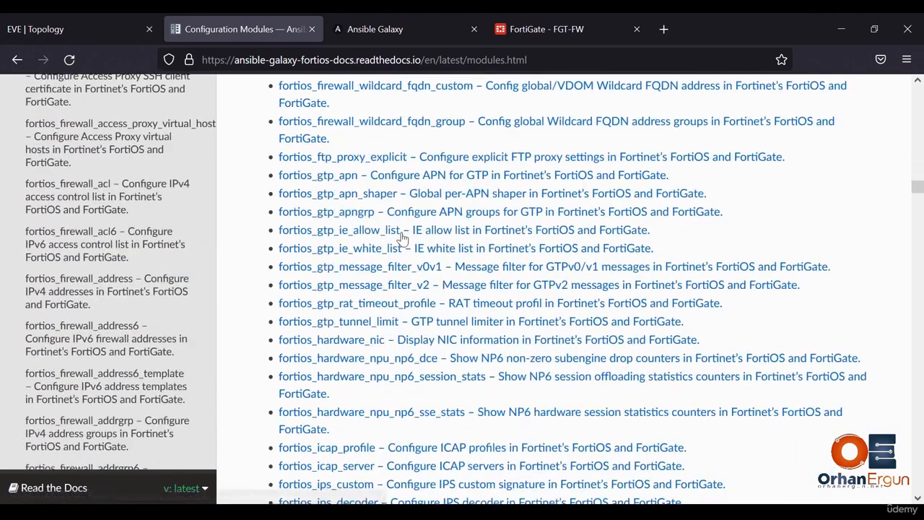
{"action": "scroll", "coordinate": [402, 238], "scroll_direction": "down", "scroll_amount": 20}
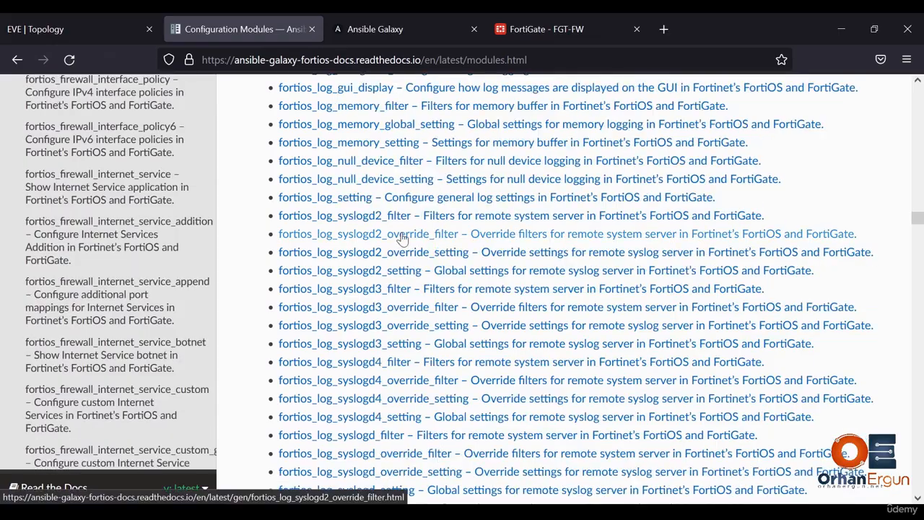
{"action": "scroll", "coordinate": [402, 238], "scroll_direction": "down", "scroll_amount": 20}
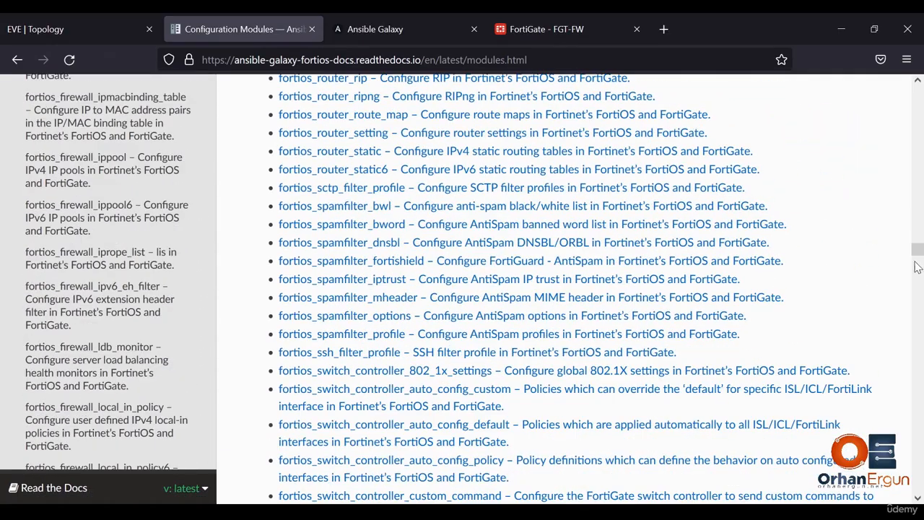
- Examine the wireless controller modules through the end of the list, and return to the documentation welcome page
{"action": "left_click_drag", "start_coordinate": [917, 267], "coordinate": [908, 467]}
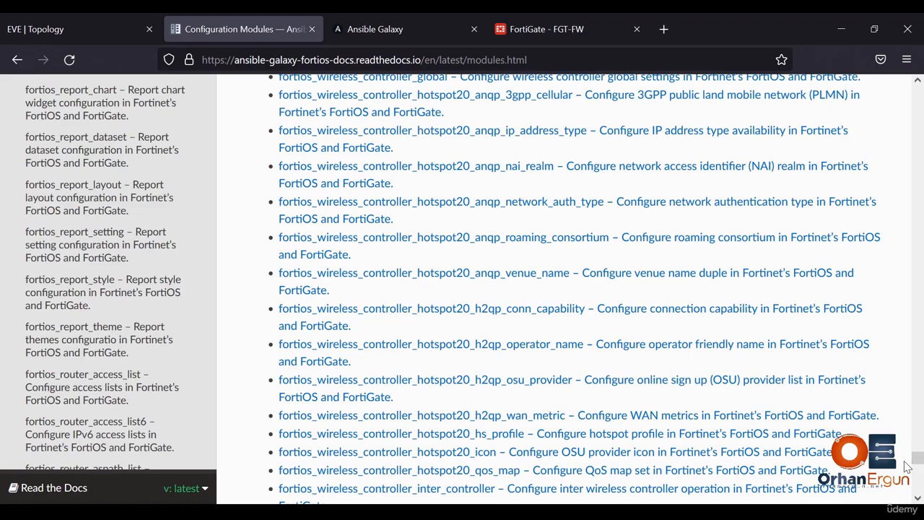
{"action": "scroll", "coordinate": [822, 318], "scroll_direction": "down", "scroll_amount": 4}
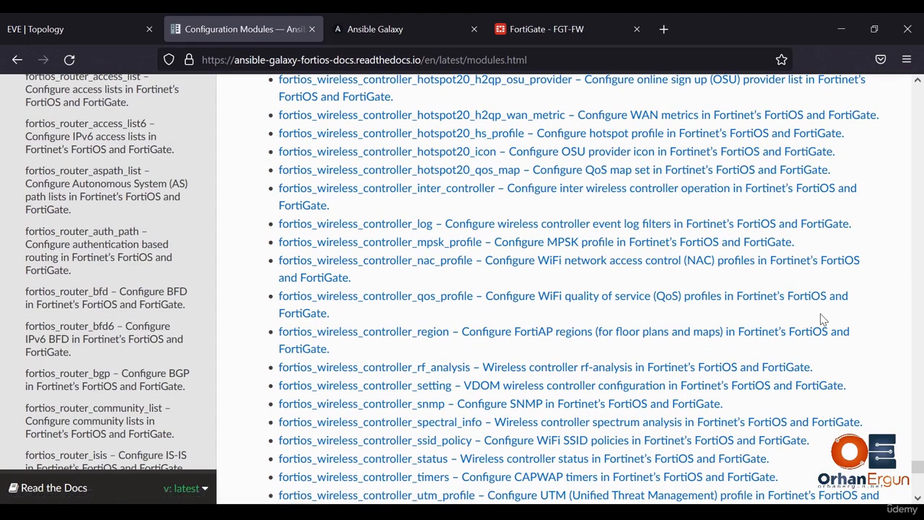
{"action": "scroll", "coordinate": [821, 319], "scroll_direction": "down", "scroll_amount": 8}
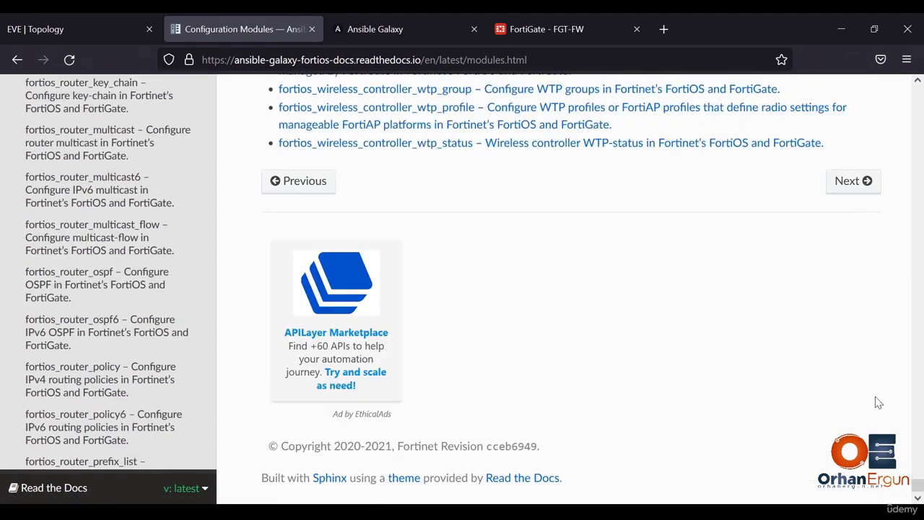
{"action": "scroll", "coordinate": [878, 402], "scroll_direction": "up", "scroll_amount": 3}
{"action": "left_click_drag", "start_coordinate": [922, 479], "coordinate": [922, 91]}
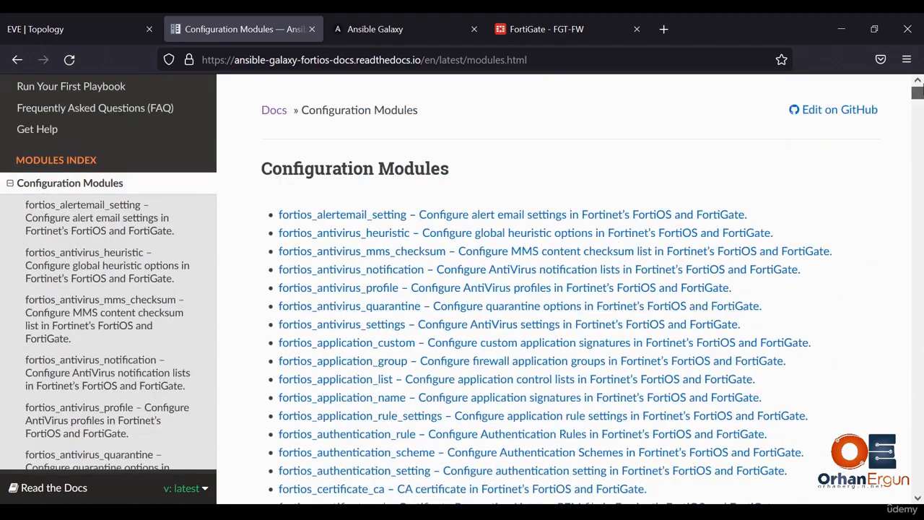
{"action": "left_click", "coordinate": [18, 59]}
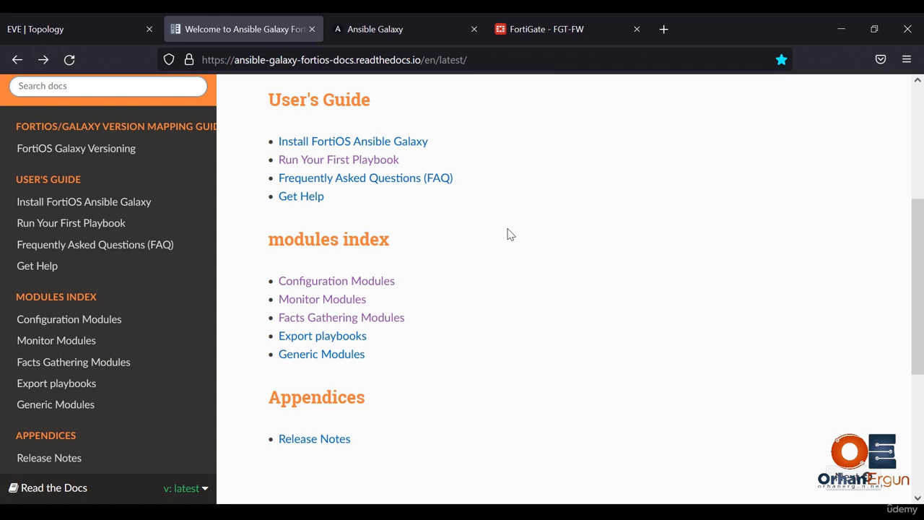
- Switch to the FortiGate web interface and open the system administrators list to check the configured accounts
{"action": "left_click", "coordinate": [553, 34]}
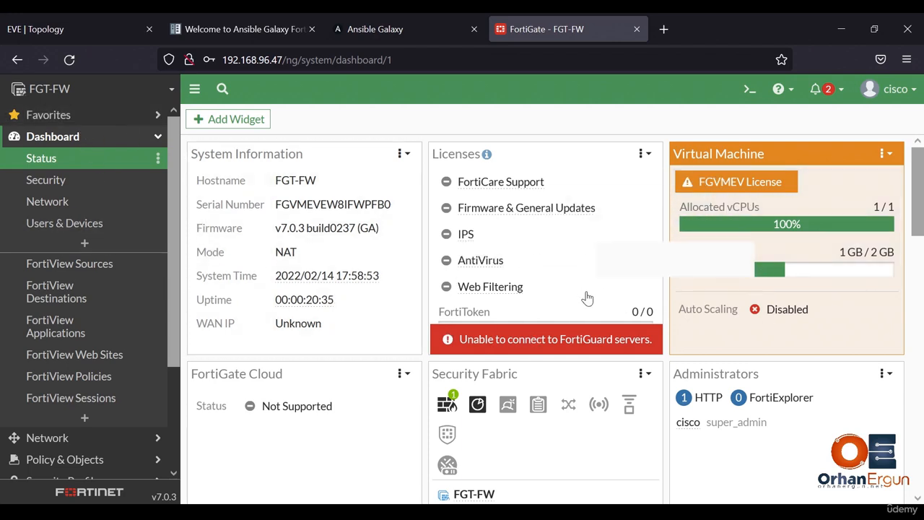
{"action": "left_click", "coordinate": [143, 138]}
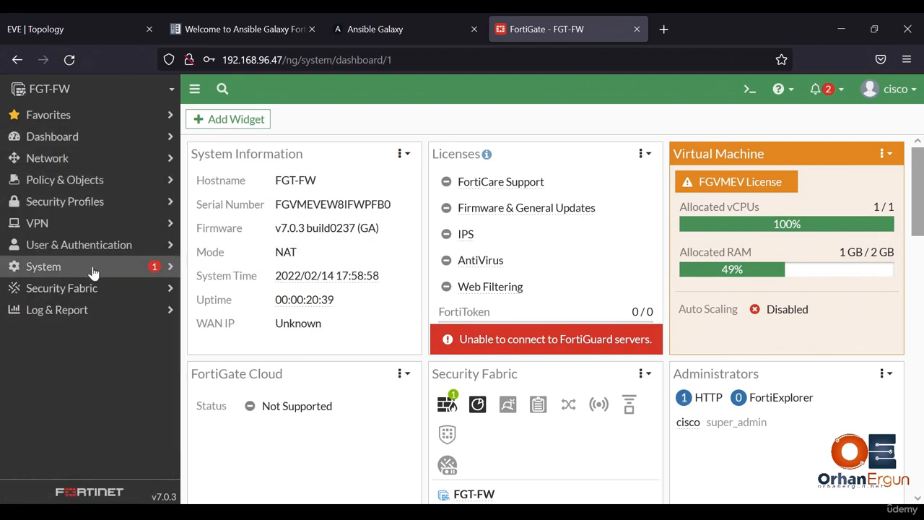
{"action": "left_click", "coordinate": [92, 270]}
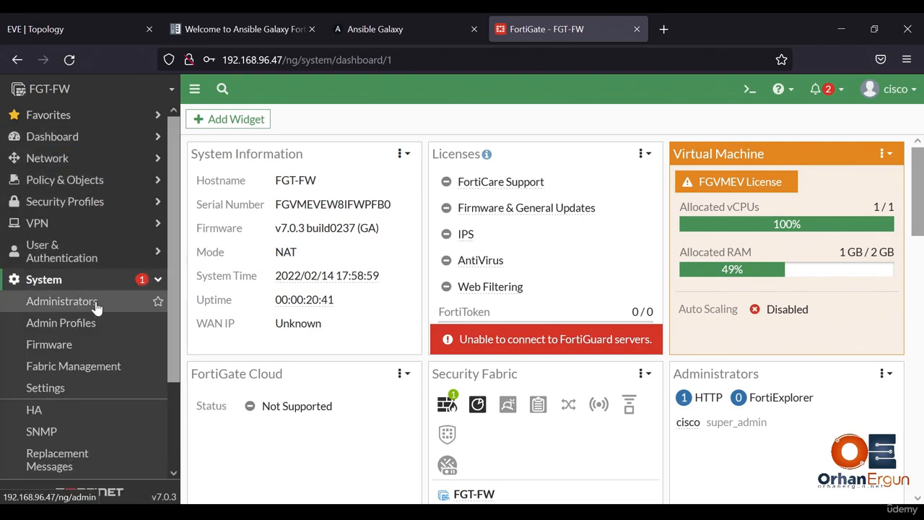
{"action": "left_click", "coordinate": [96, 306]}
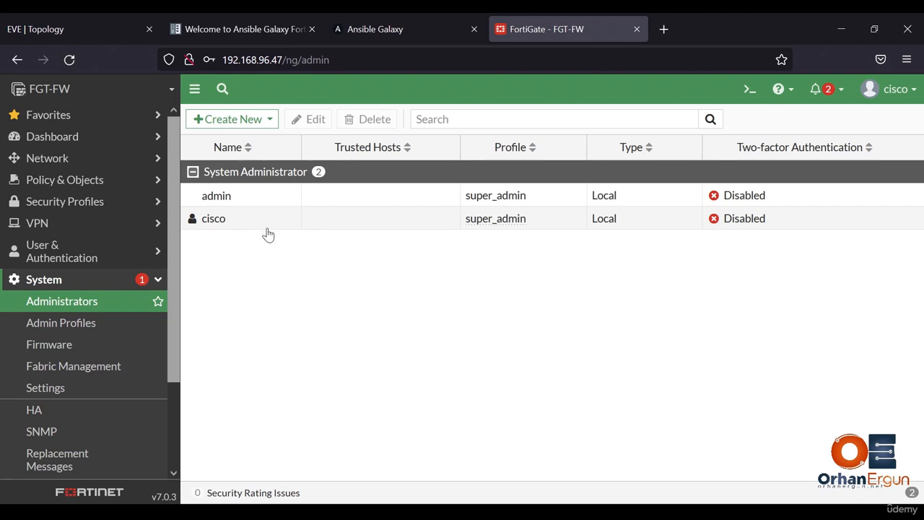
- Open the FortiGate network interfaces page and examine the interface list
{"action": "left_click", "coordinate": [95, 160]}
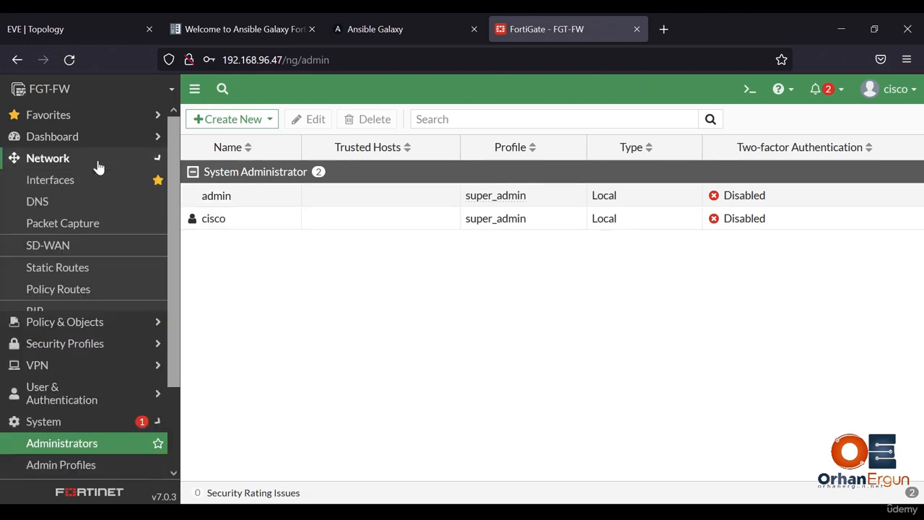
{"action": "left_click", "coordinate": [88, 182]}
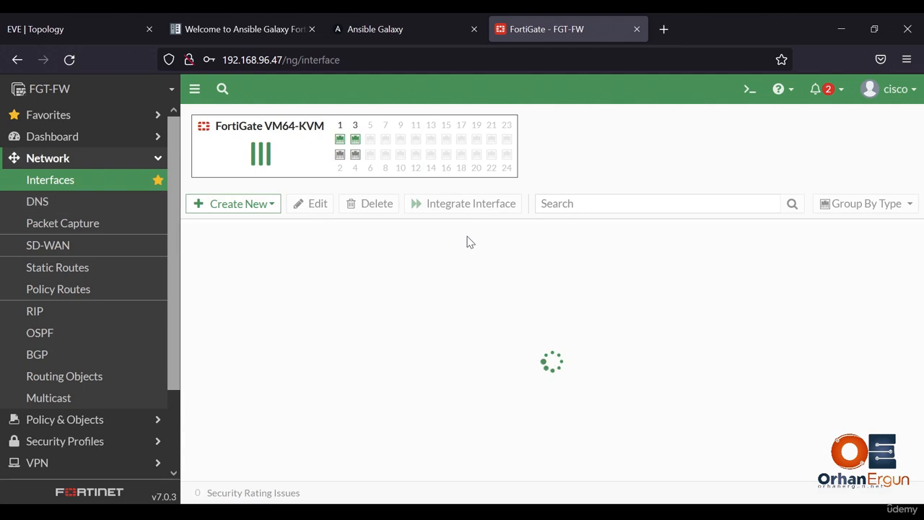
{"action": "scroll", "coordinate": [335, 355], "scroll_direction": "down", "scroll_amount": 1}
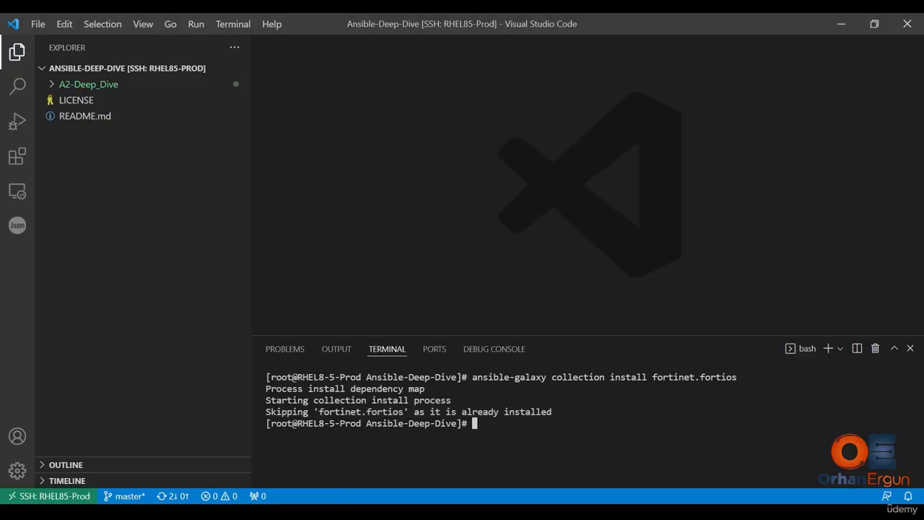
- In Visual Studio Code, expand the A2-Deep_Dive folder and open an integrated terminal in A25x-Fortinet_FortiOS
{"action": "left_click", "coordinate": [83, 85]}
{"action": "right_click", "coordinate": [139, 169]}
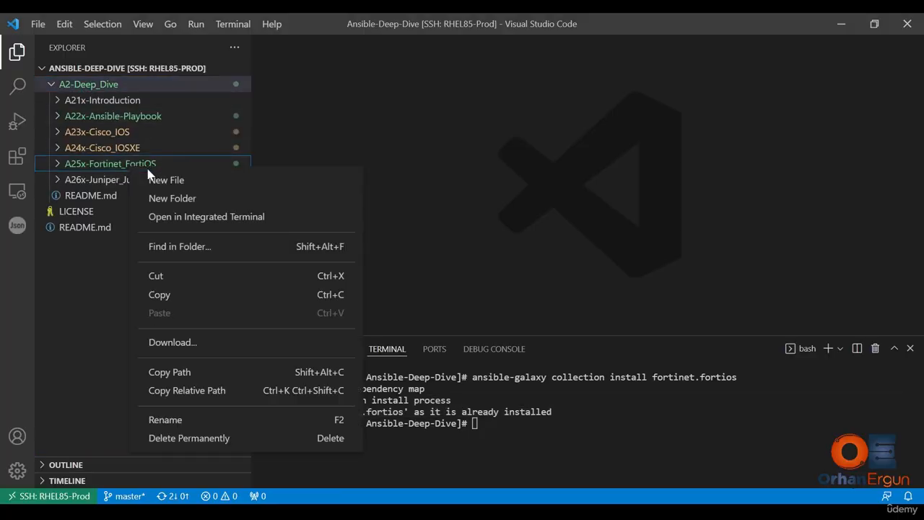
{"action": "left_click", "coordinate": [218, 214]}
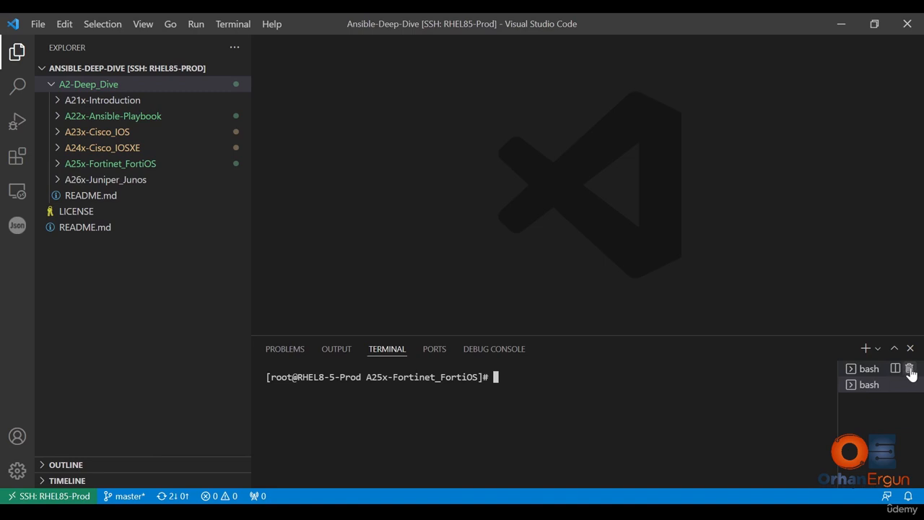
- Close the extra bash terminal, and expand the A25x-Fortinet_FortiOS folder to look through its playbooks
{"action": "left_click", "coordinate": [909, 368]}
{"action": "left_click", "coordinate": [134, 168]}
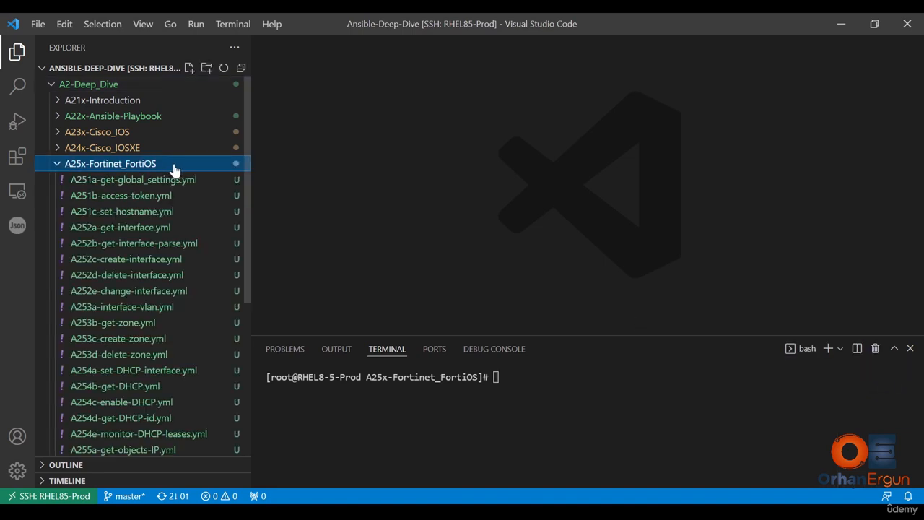
{"action": "scroll", "coordinate": [178, 177], "scroll_direction": "down", "scroll_amount": 5}
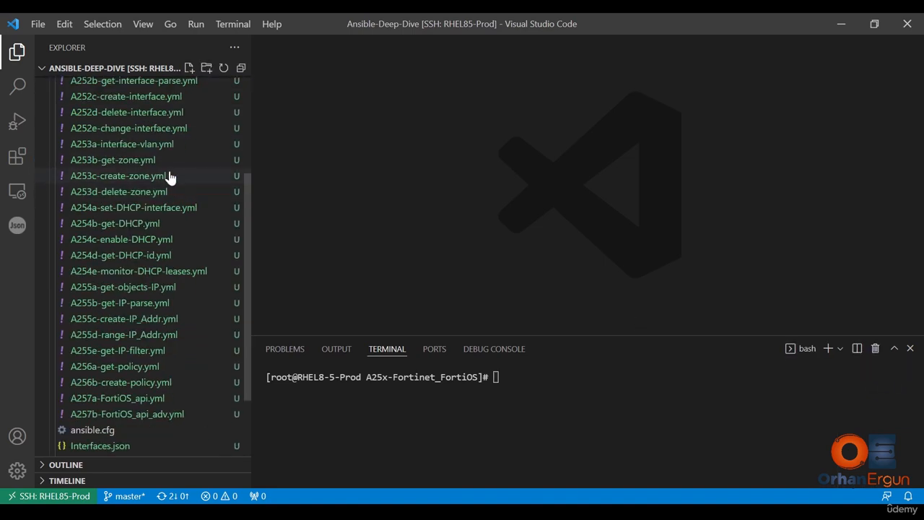
{"action": "scroll", "coordinate": [170, 177], "scroll_direction": "up", "scroll_amount": 5}
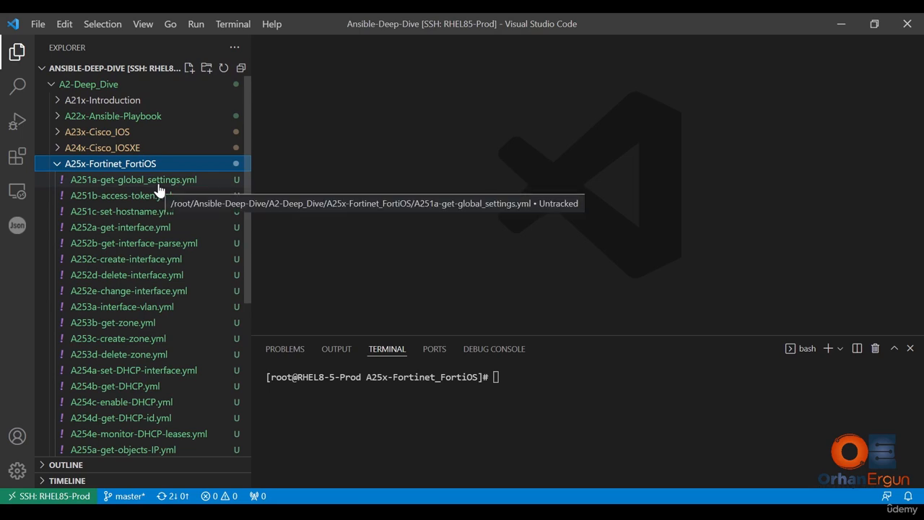
{"action": "scroll", "coordinate": [170, 195], "scroll_direction": "down", "scroll_amount": 3}
{"action": "scroll", "coordinate": [164, 193], "scroll_direction": "down", "scroll_amount": 4}
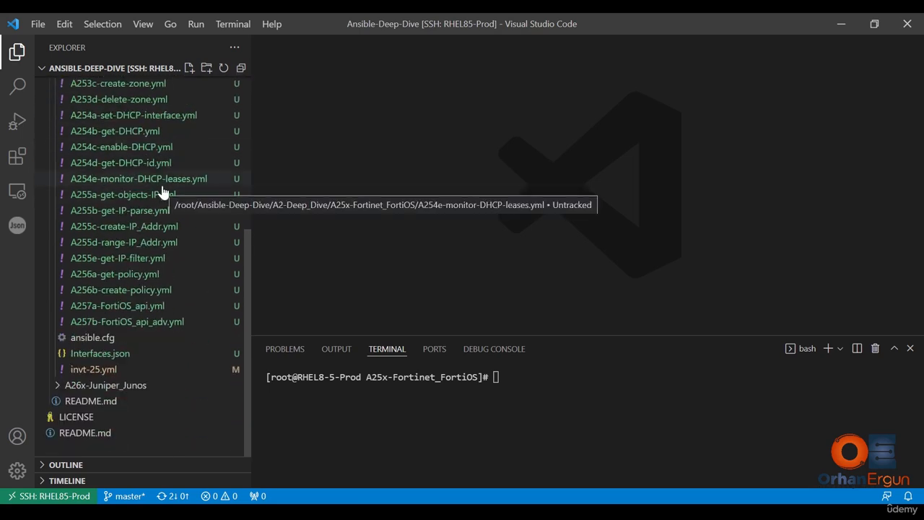
- Open the inventory file invt-25.yml from the A25x-Fortinet_FortiOS folder and view it from the beginning
{"action": "left_click", "coordinate": [125, 374]}
{"action": "key", "text": "ctrl+a"}
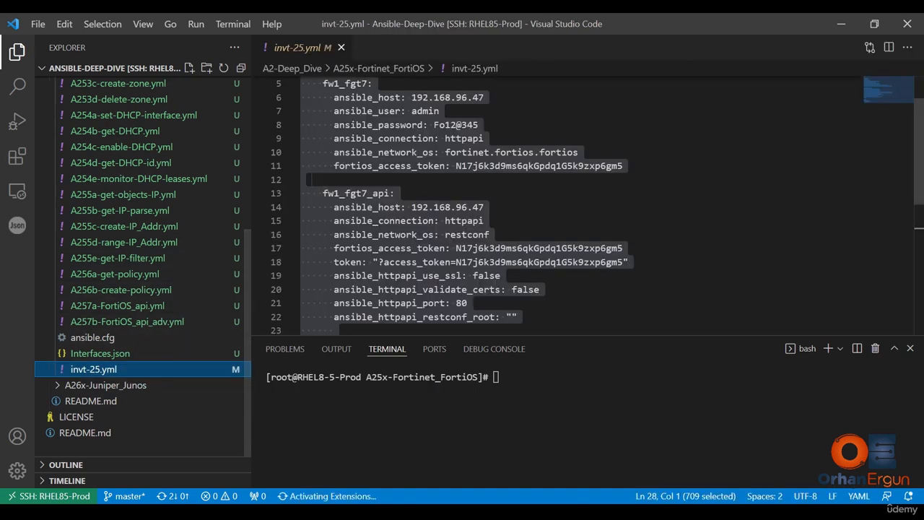
{"action": "scroll", "coordinate": [520, 206], "scroll_direction": "up", "scroll_amount": 2}
{"action": "left_click", "coordinate": [440, 165]}
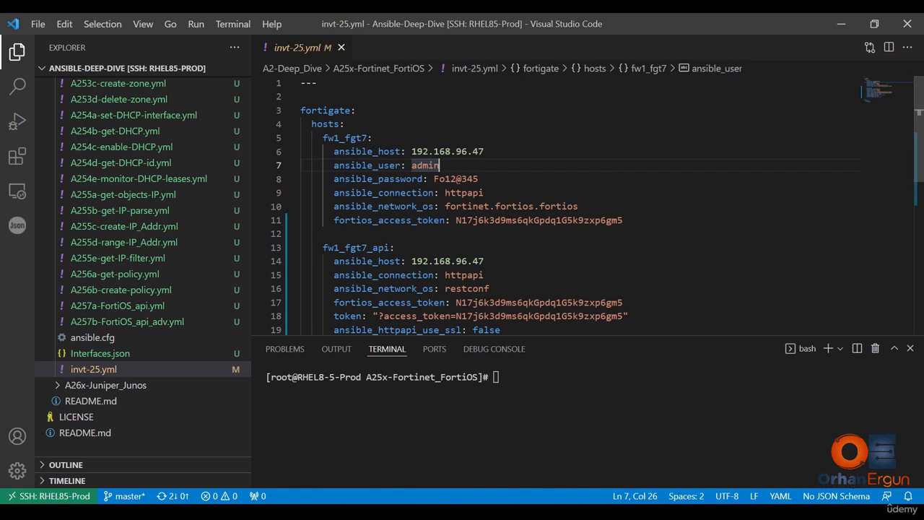
- Compare the names and ansible_host addresses of the fw1_fgt7 and fw1_fgt7_api entries in the inventory
{"action": "left_click_drag", "start_coordinate": [485, 152], "coordinate": [411, 152]}
{"action": "left_click_drag", "start_coordinate": [483, 261], "coordinate": [412, 261]}
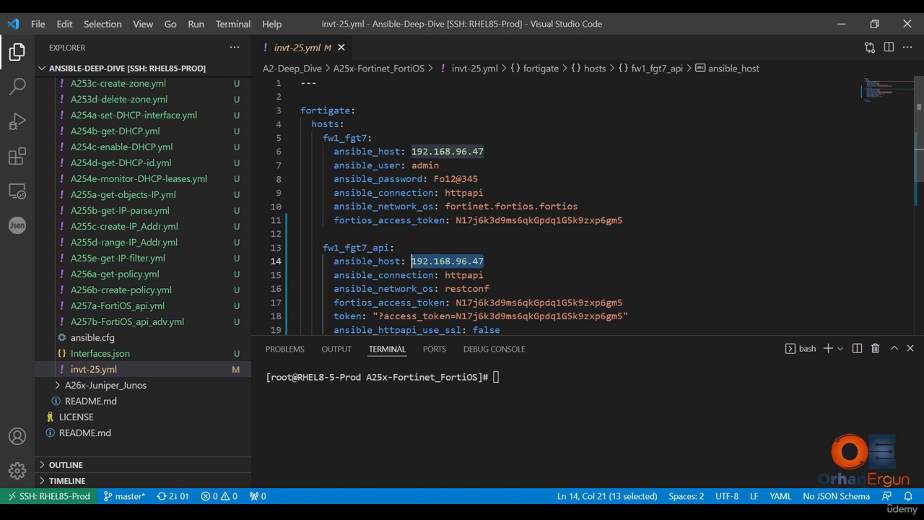
{"action": "left_click_drag", "start_coordinate": [323, 137], "coordinate": [368, 137]}
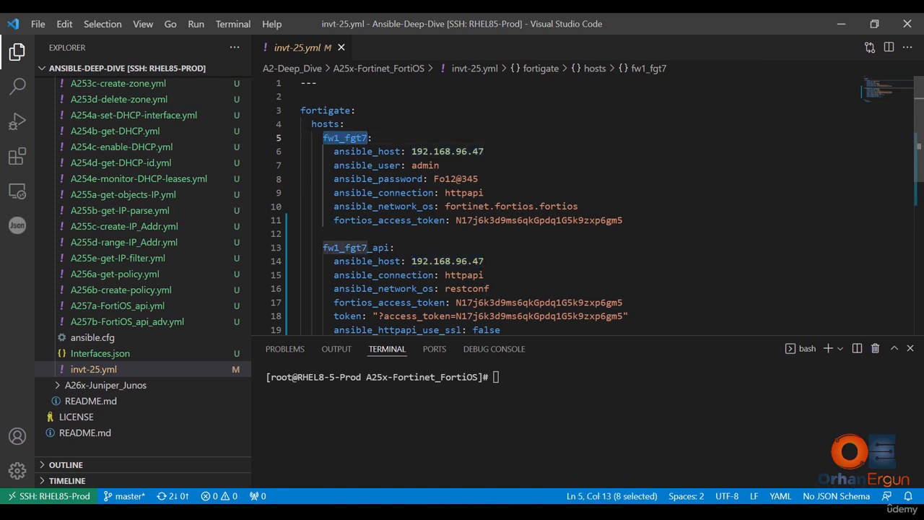
{"action": "left_click_drag", "start_coordinate": [323, 247], "coordinate": [390, 247]}
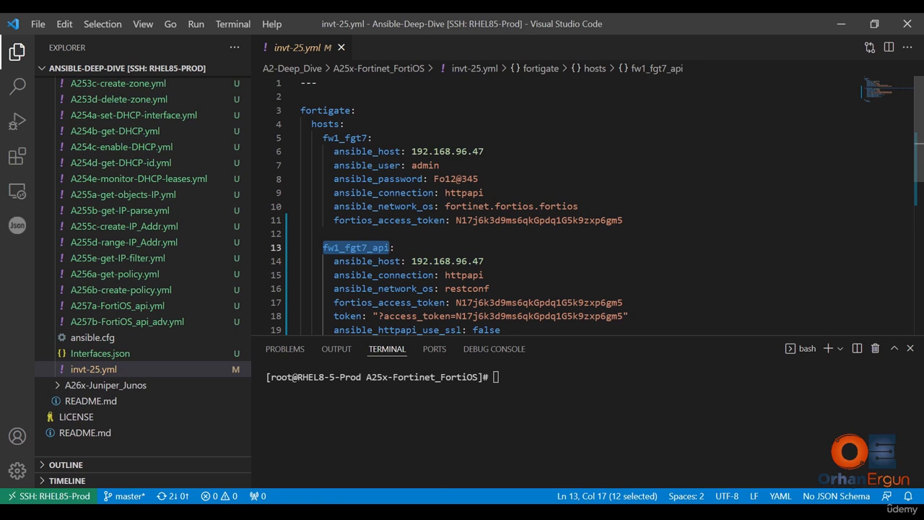
{"action": "left_click_drag", "start_coordinate": [623, 220], "coordinate": [281, 132]}
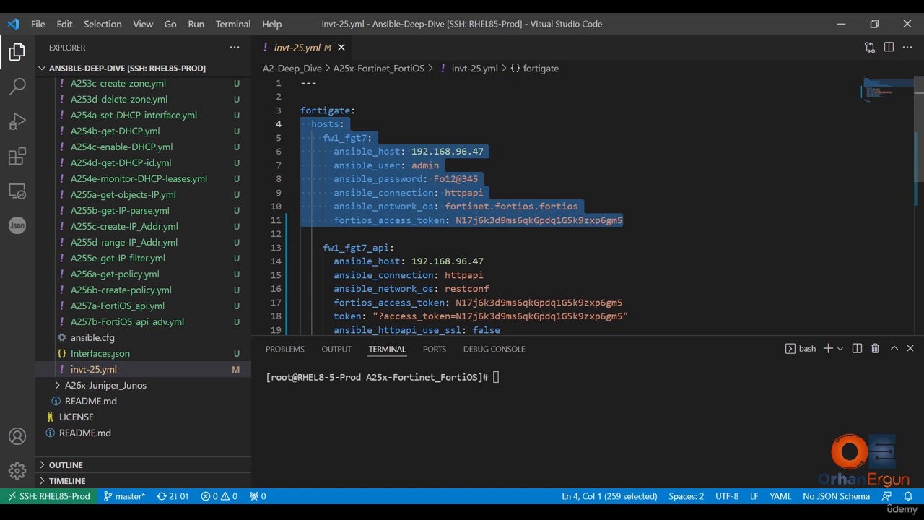
- Review the login credentials, connection type and network OS settings of the fw1_fgt7 host
{"action": "left_click", "coordinate": [435, 166]}
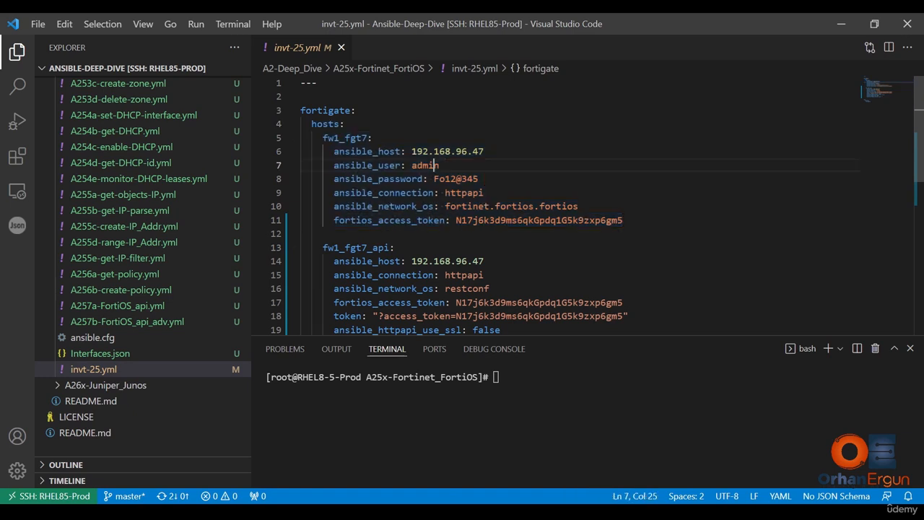
{"action": "left_click_drag", "start_coordinate": [439, 165], "coordinate": [411, 165]}
{"action": "left_click_drag", "start_coordinate": [479, 179], "coordinate": [433, 179]}
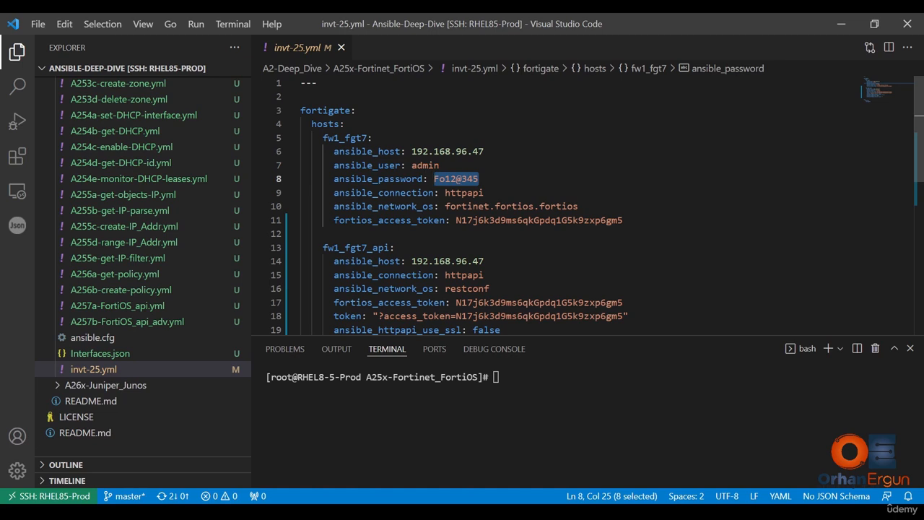
{"action": "key", "text": "Right"}
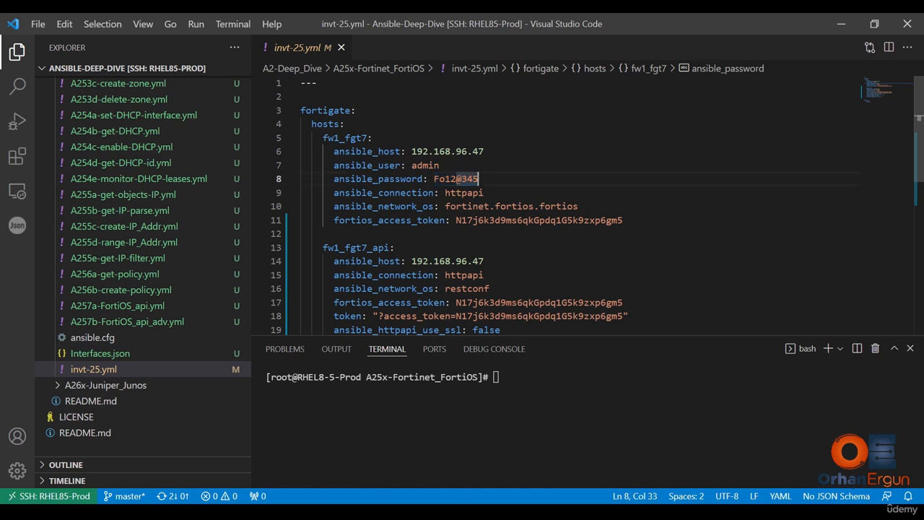
{"action": "left_click_drag", "start_coordinate": [484, 193], "coordinate": [444, 193]}
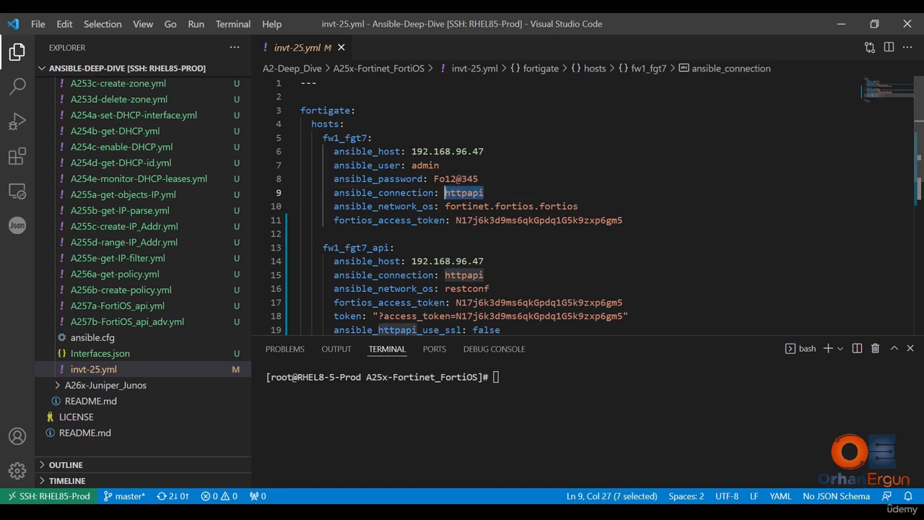
{"action": "left_click_drag", "start_coordinate": [423, 165], "coordinate": [306, 152]}
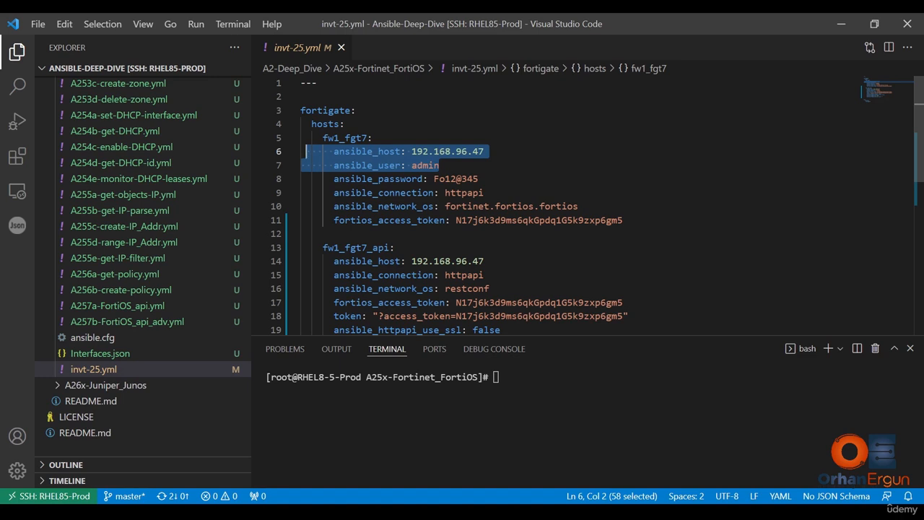
{"action": "left_click_drag", "start_coordinate": [484, 193], "coordinate": [444, 193]}
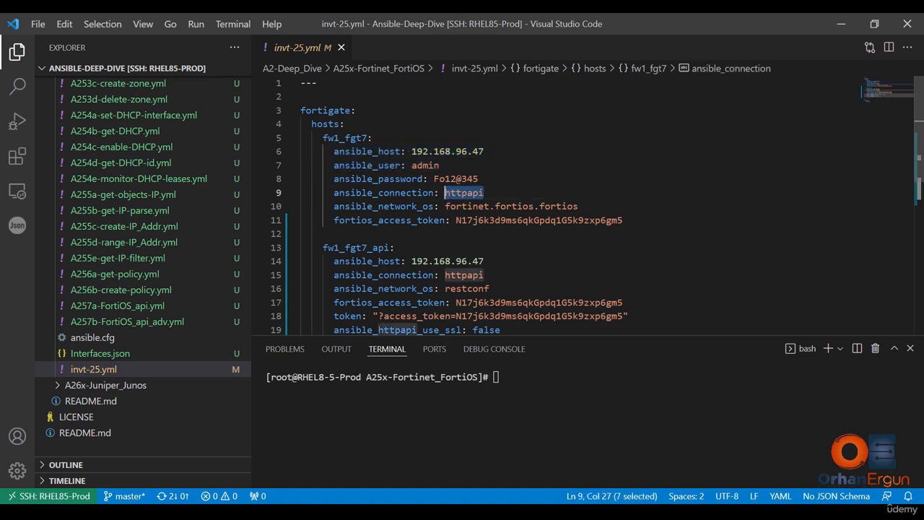
{"action": "left_click_drag", "start_coordinate": [578, 207], "coordinate": [456, 207]}
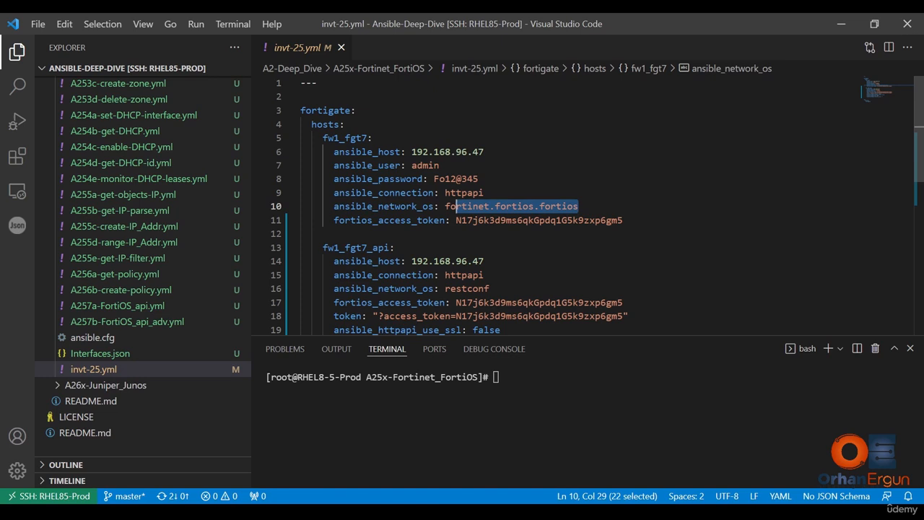
- Review the ansible_connection and ansible_network_os settings of the fw1_fgt7_api host
{"action": "scroll", "coordinate": [578, 209], "scroll_direction": "down", "scroll_amount": 3}
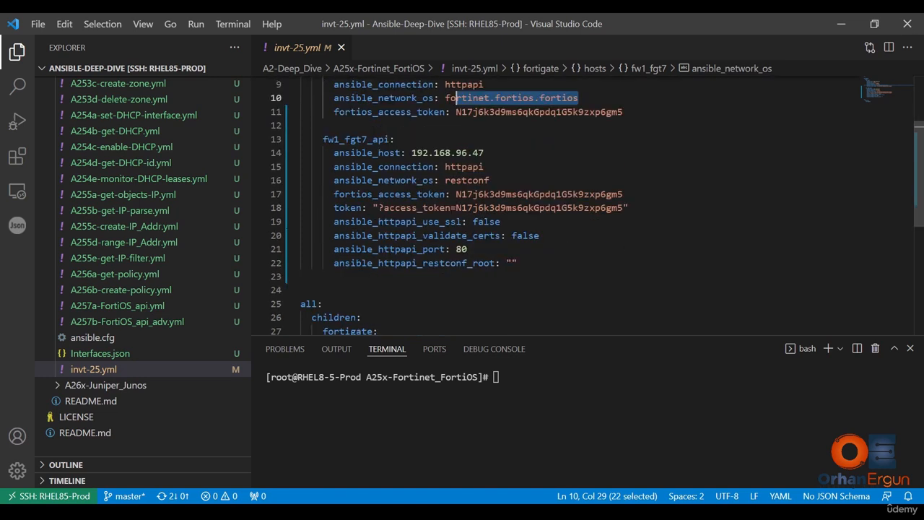
{"action": "scroll", "coordinate": [578, 209], "scroll_direction": "up", "scroll_amount": 1}
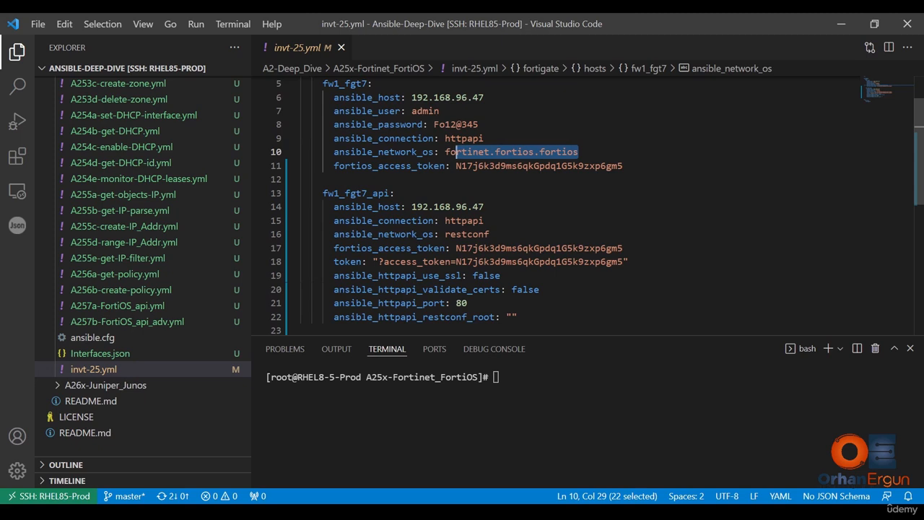
{"action": "left_click_drag", "start_coordinate": [485, 221], "coordinate": [445, 221]}
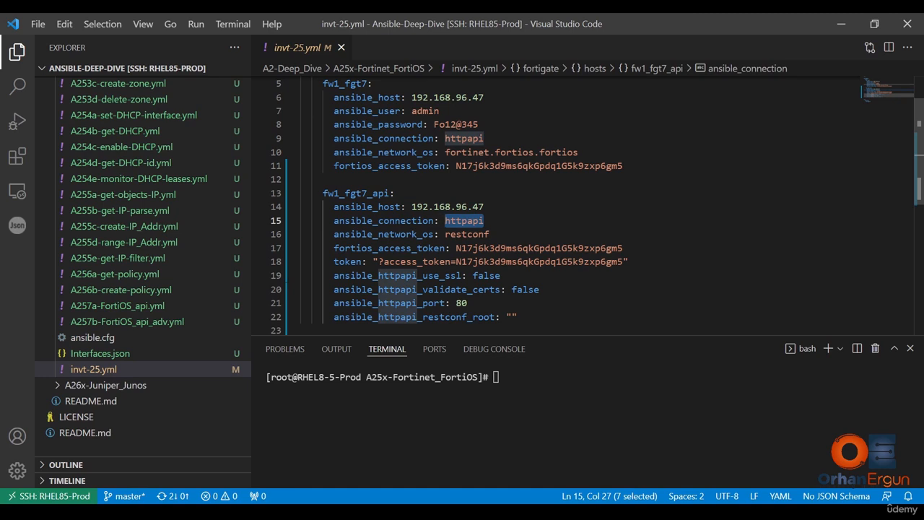
{"action": "left_click_drag", "start_coordinate": [490, 235], "coordinate": [445, 234]}
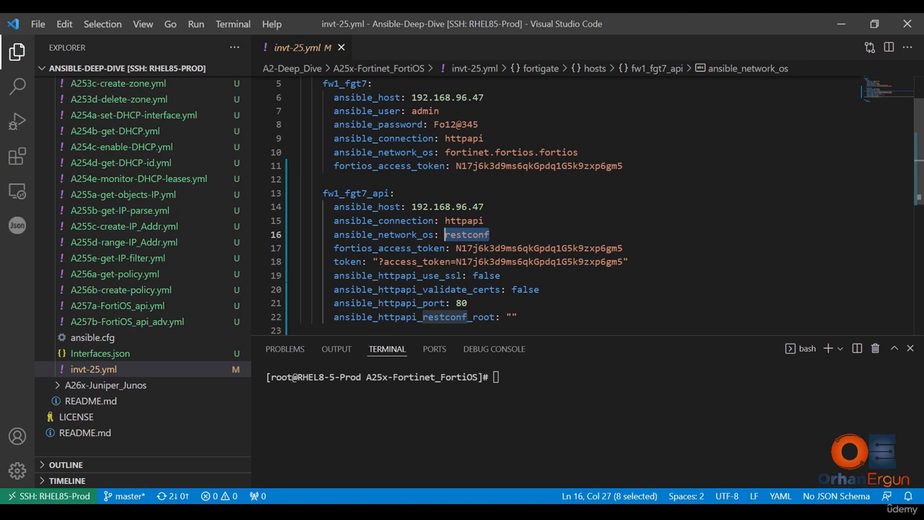
{"action": "scroll", "coordinate": [563, 202], "scroll_direction": "down", "scroll_amount": 1}
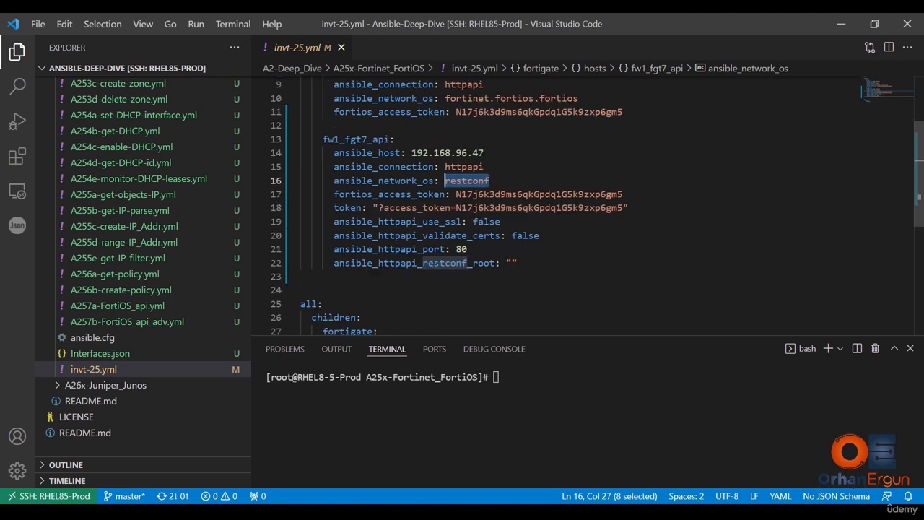
{"action": "scroll", "coordinate": [563, 202], "scroll_direction": "up", "scroll_amount": 1}
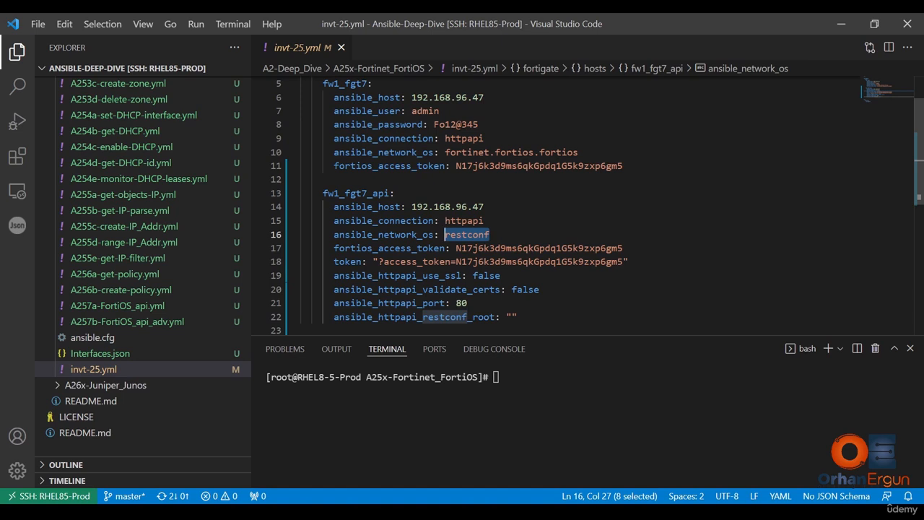
{"action": "scroll", "coordinate": [556, 206], "scroll_direction": "down", "scroll_amount": 3}
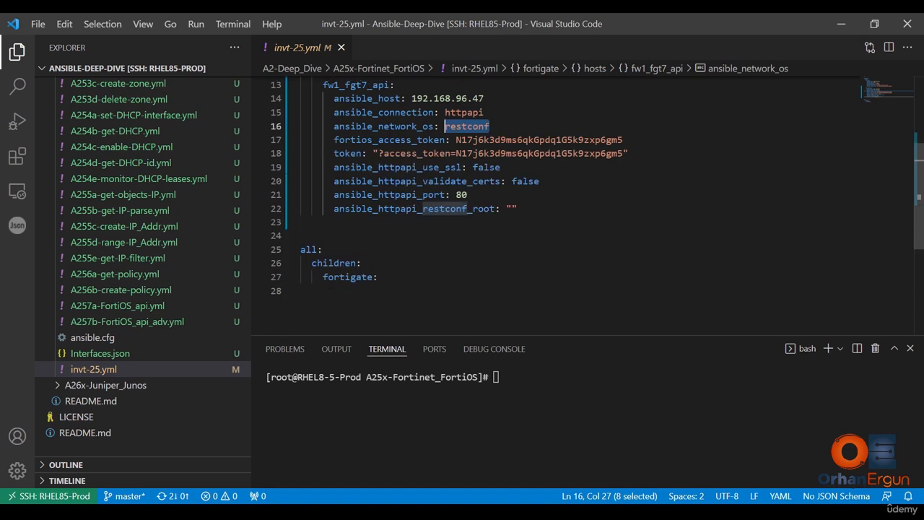
- Examine the SSL, certificate validation, port and restconf root settings of the fw1_fgt7_api host
{"action": "left_click_drag", "start_coordinate": [468, 194], "coordinate": [301, 168]}
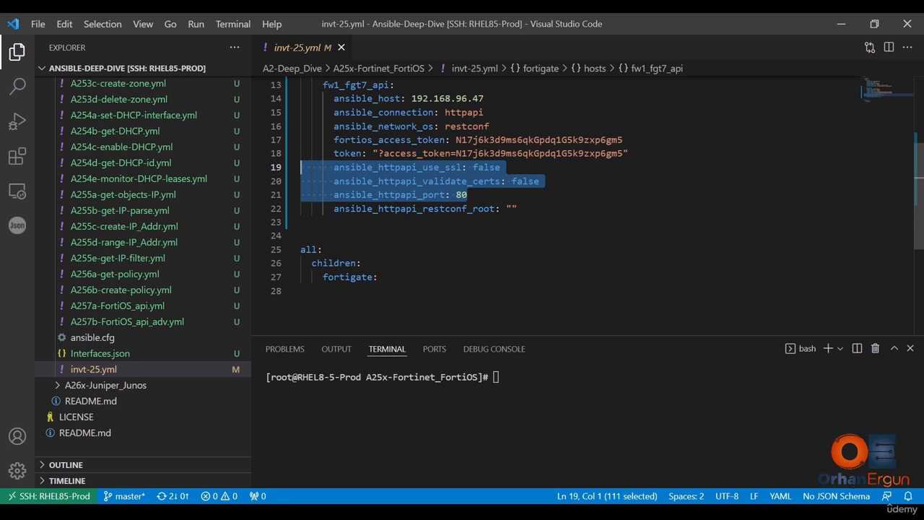
{"action": "left_click", "coordinate": [452, 167]}
{"action": "left_click_drag", "start_coordinate": [469, 195], "coordinate": [285, 170]}
{"action": "left_click", "coordinate": [439, 168]}
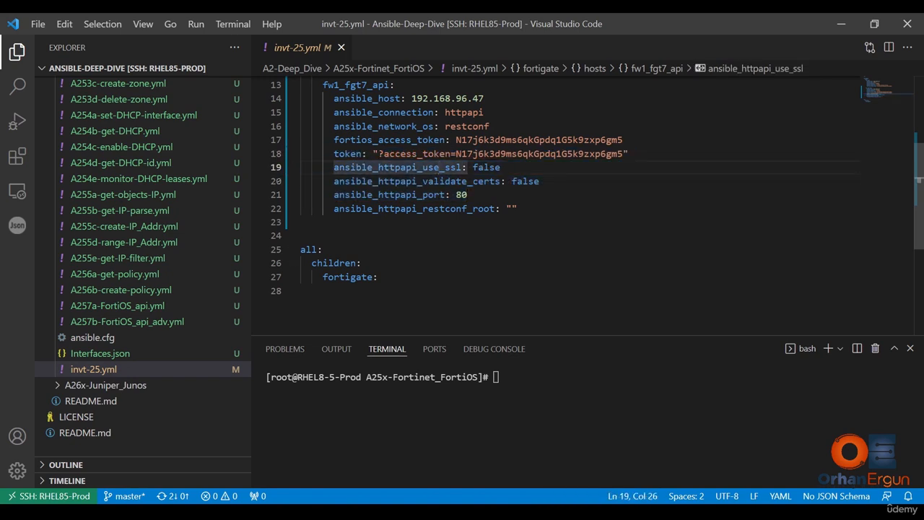
{"action": "left_click_drag", "start_coordinate": [501, 167], "coordinate": [451, 167]}
{"action": "left_click_drag", "start_coordinate": [506, 181], "coordinate": [540, 181]}
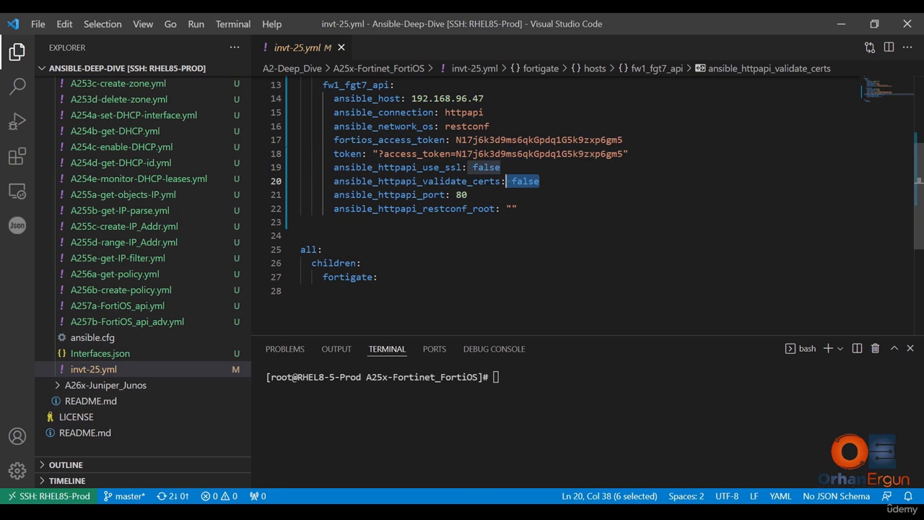
{"action": "left_click_drag", "start_coordinate": [467, 195], "coordinate": [456, 194]}
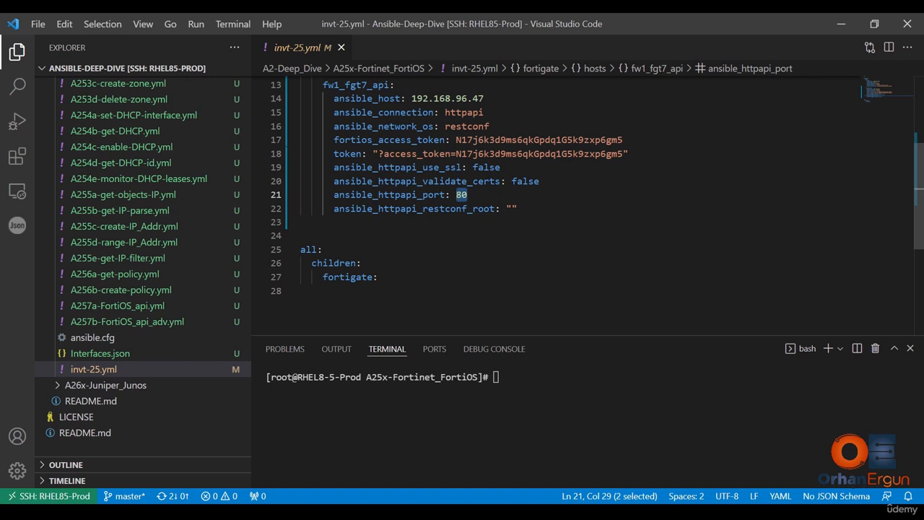
{"action": "left_click", "coordinate": [512, 209]}
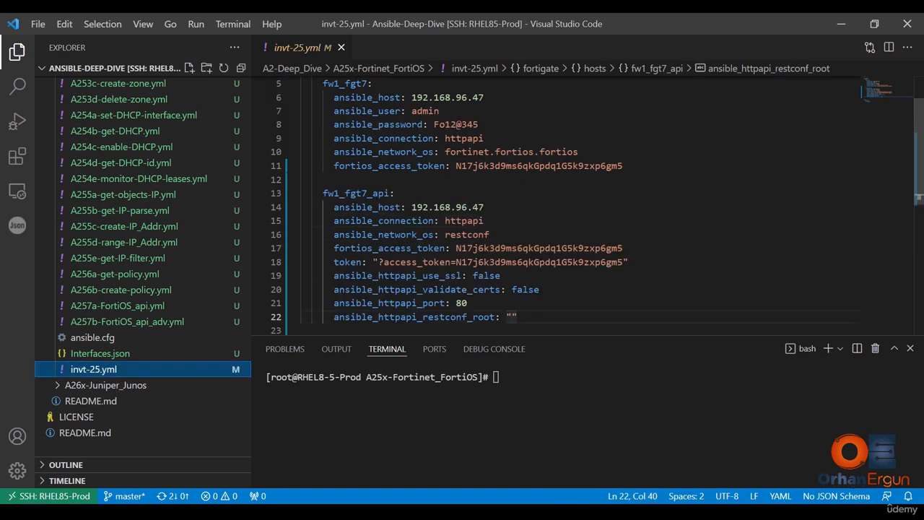
- Compare the fortios_access_token values of both hosts with the token string of the fw1_fgt7_api host
{"action": "left_click", "coordinate": [486, 221]}
{"action": "left_click_drag", "start_coordinate": [629, 262], "coordinate": [272, 255]}
{"action": "left_click", "coordinate": [558, 247]}
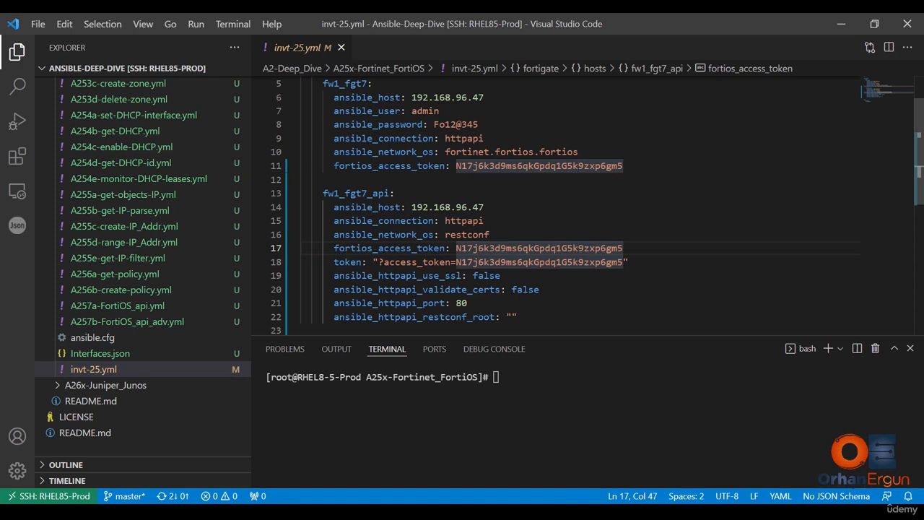
{"action": "left_click_drag", "start_coordinate": [623, 166], "coordinate": [455, 166]}
{"action": "left_click", "coordinate": [489, 235]}
{"action": "left_click", "coordinate": [623, 249]}
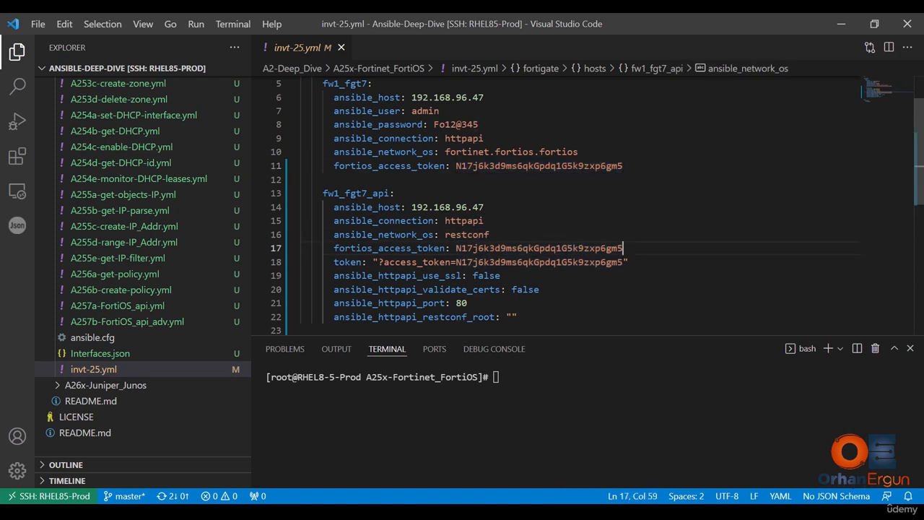
{"action": "left_click_drag", "start_coordinate": [623, 248], "coordinate": [455, 248]}
{"action": "left_click", "coordinate": [623, 166]}
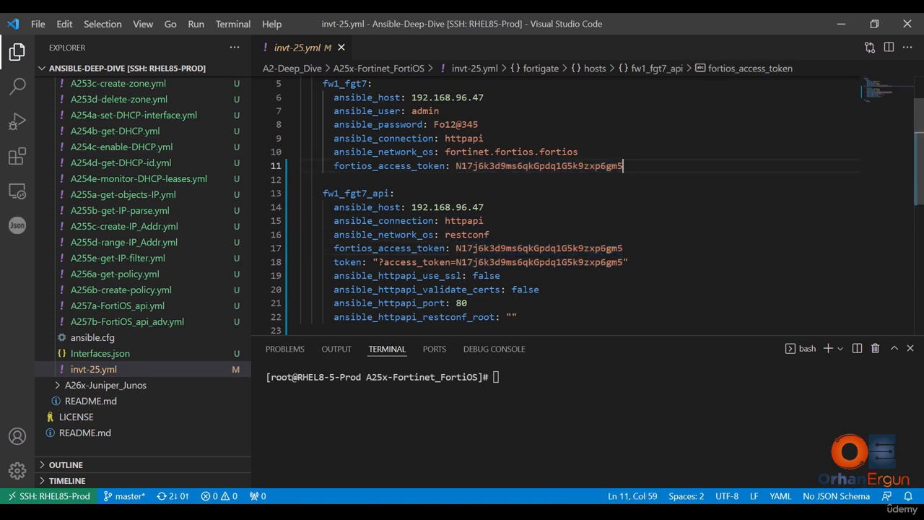
{"action": "left_click_drag", "start_coordinate": [623, 166], "coordinate": [455, 167]}
{"action": "left_click_drag", "start_coordinate": [456, 262], "coordinate": [623, 262]}
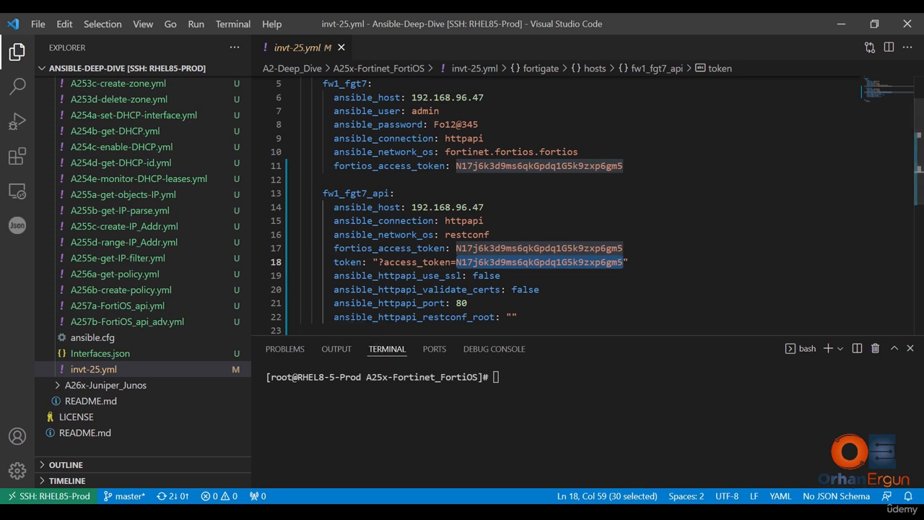
- Switch to the FortiGate web interface in the browser and open the system's admin profiles
{"action": "key", "text": "alt+Tab"}
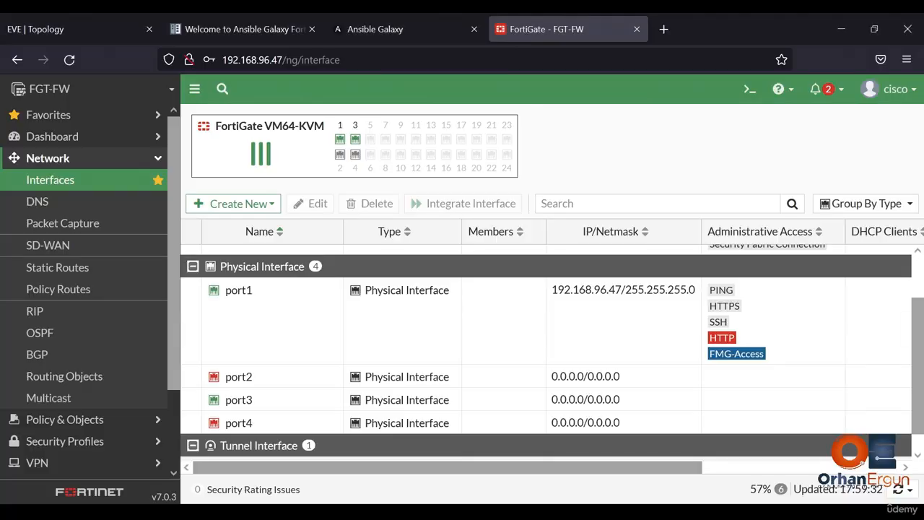
{"action": "left_click", "coordinate": [123, 160]}
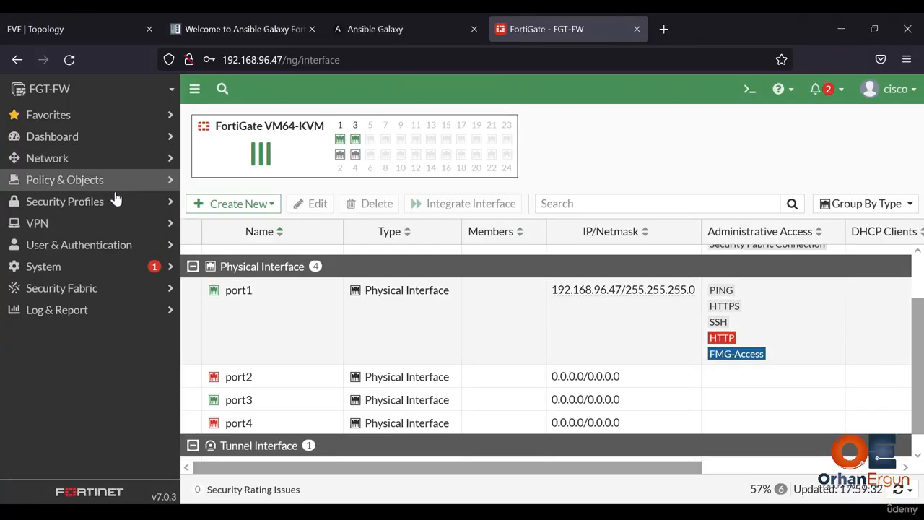
{"action": "left_click", "coordinate": [97, 270]}
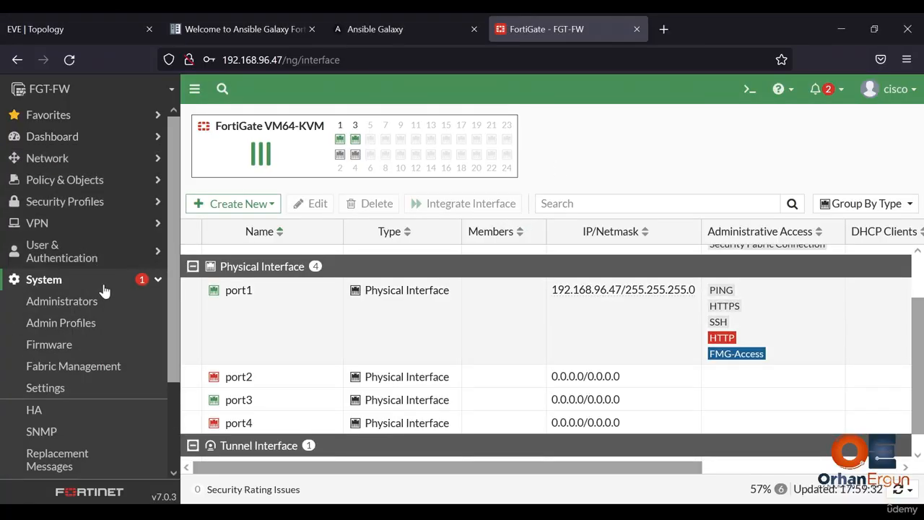
{"action": "left_click", "coordinate": [109, 324]}
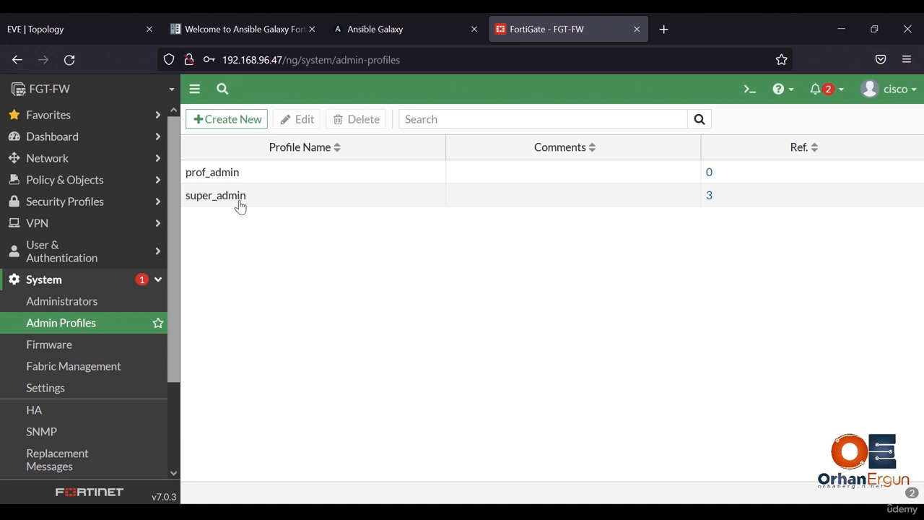
- Start a new admin profile named API_Full
{"action": "left_click", "coordinate": [242, 119]}
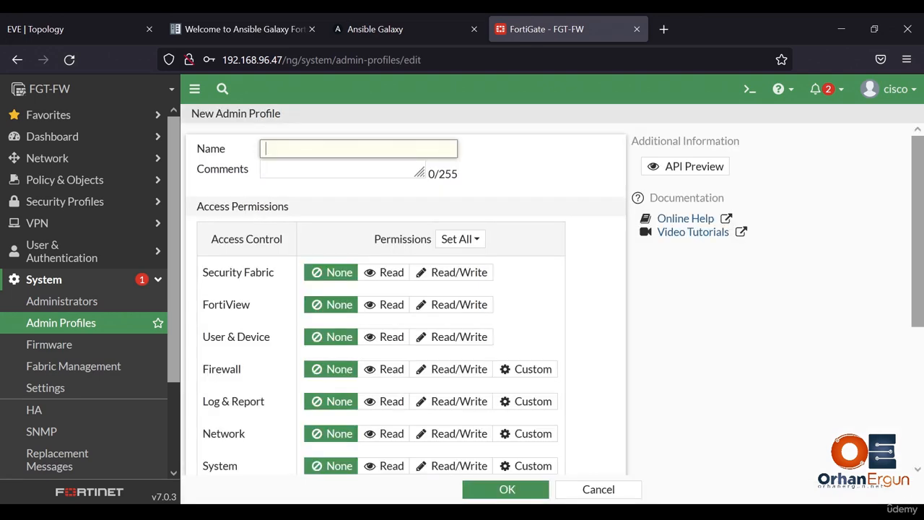
{"action": "type", "text": "API_Full"}
- Set all access permissions of the API_Full profile to Read/Write and save the profile
{"action": "left_click", "coordinate": [475, 239]}
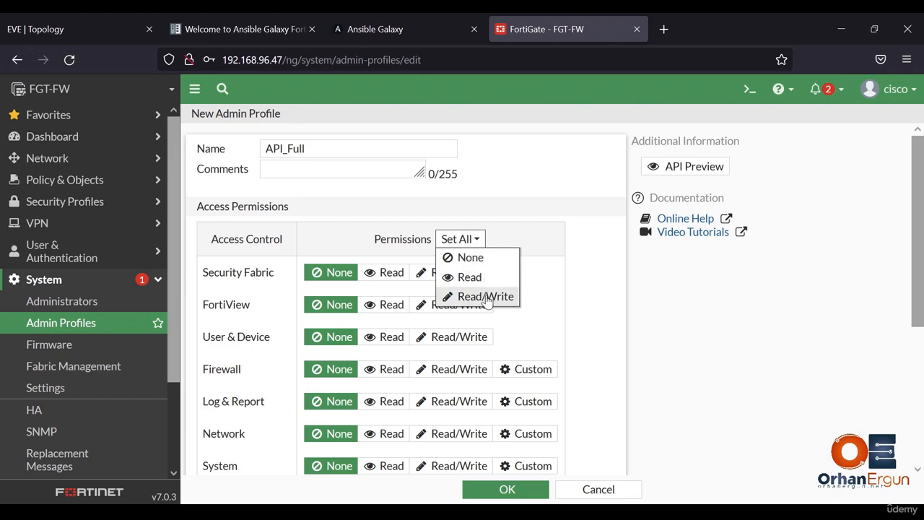
{"action": "left_click", "coordinate": [486, 296]}
{"action": "scroll", "coordinate": [591, 272], "scroll_direction": "down", "scroll_amount": 3}
{"action": "scroll", "coordinate": [590, 273], "scroll_direction": "up", "scroll_amount": 3}
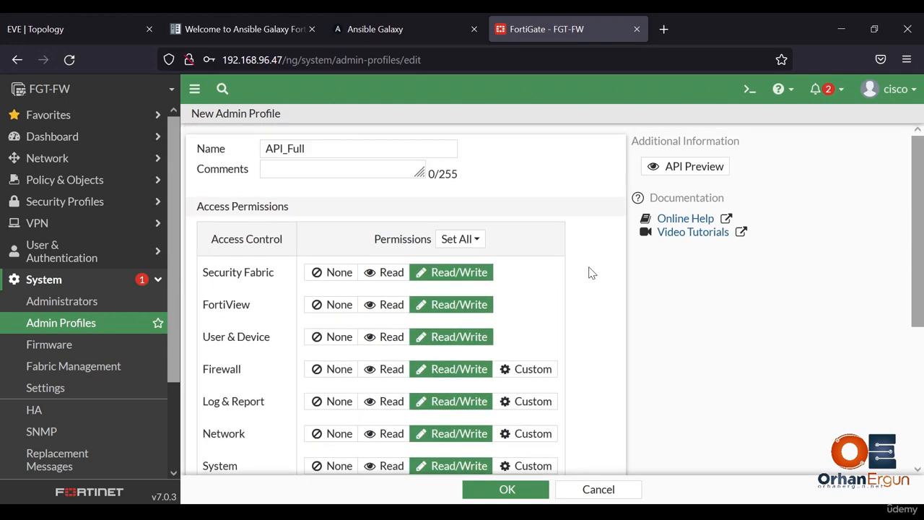
{"action": "scroll", "coordinate": [591, 273], "scroll_direction": "down", "scroll_amount": 3}
{"action": "scroll", "coordinate": [590, 273], "scroll_direction": "up", "scroll_amount": 3}
{"action": "left_click", "coordinate": [506, 490]}
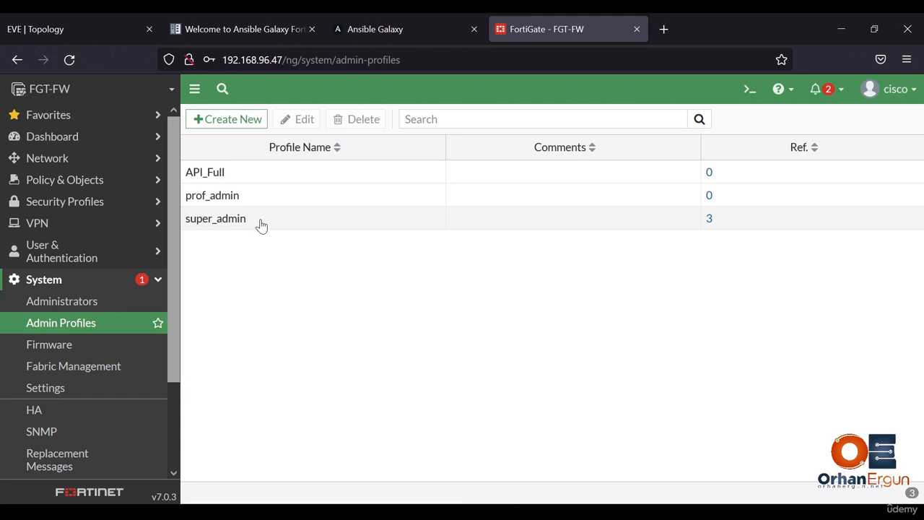
- Start a new REST API admin with the username ansible and disable its PKI Group option
{"action": "left_click", "coordinate": [87, 307]}
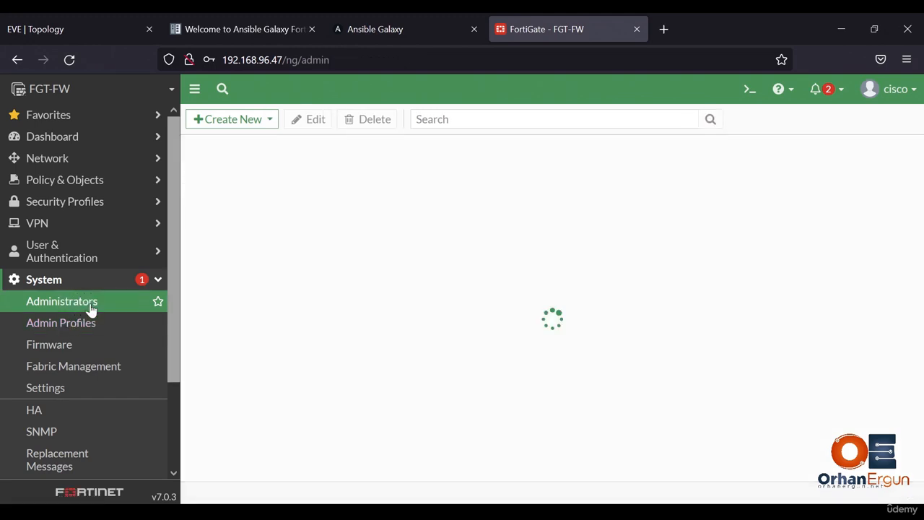
{"action": "left_click", "coordinate": [271, 124]}
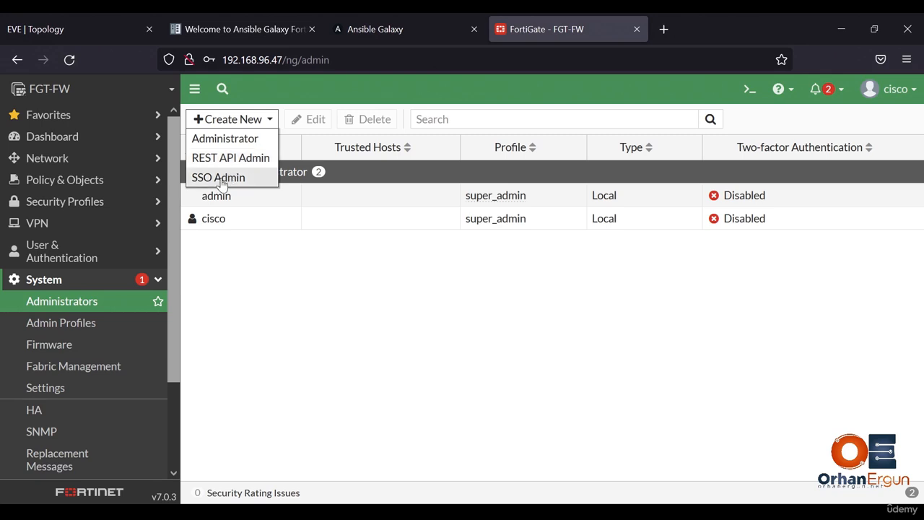
{"action": "left_click", "coordinate": [261, 160]}
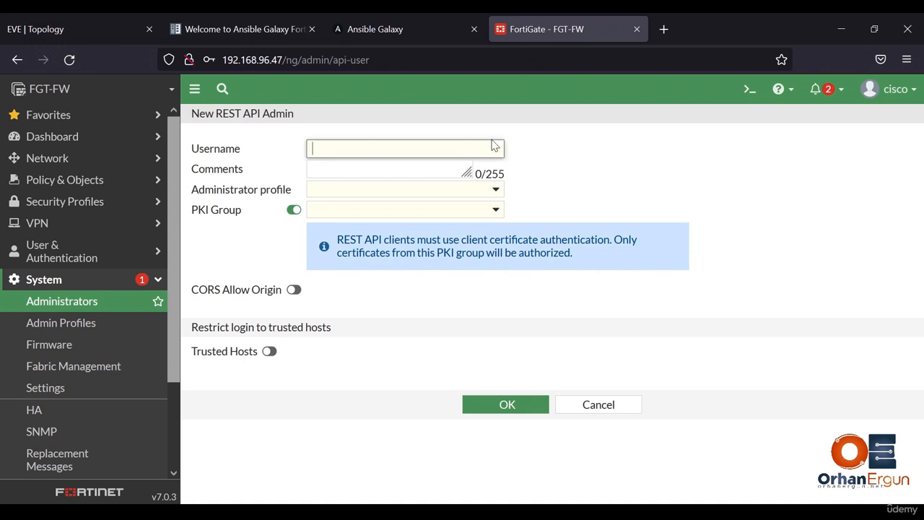
{"action": "type", "text": "ansible"}
{"action": "left_click", "coordinate": [291, 212]}
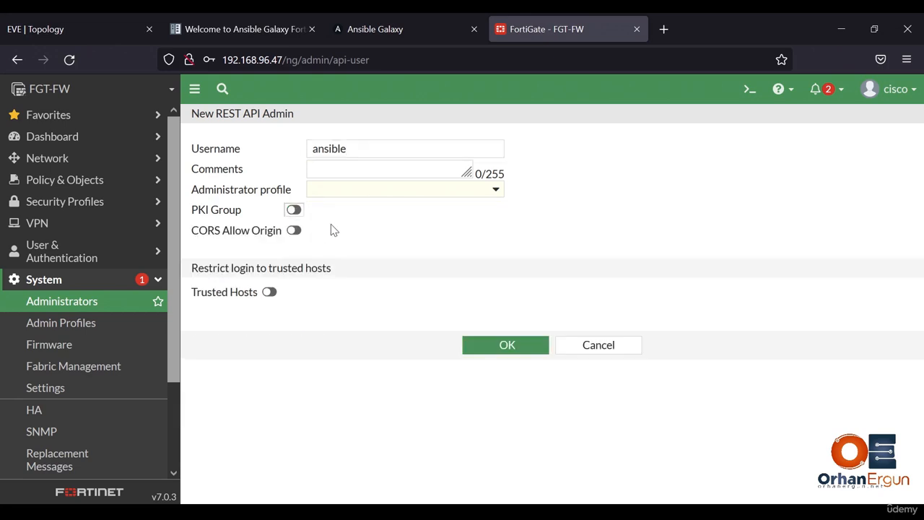
- Restrict the REST API admin's login to the trusted hosts 192.168.96.0/24
{"action": "left_click", "coordinate": [270, 294]}
{"action": "type", "text": "192"}
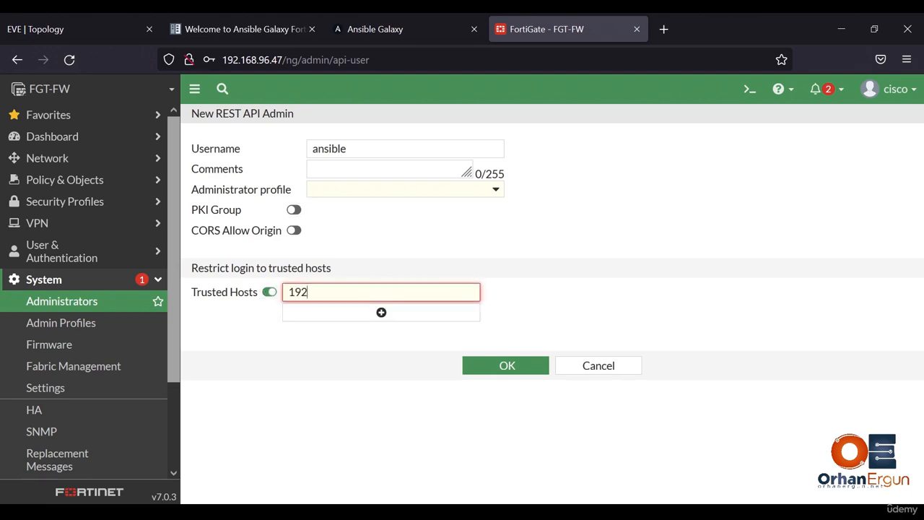
{"action": "type", "text": ".168.96.0/24"}
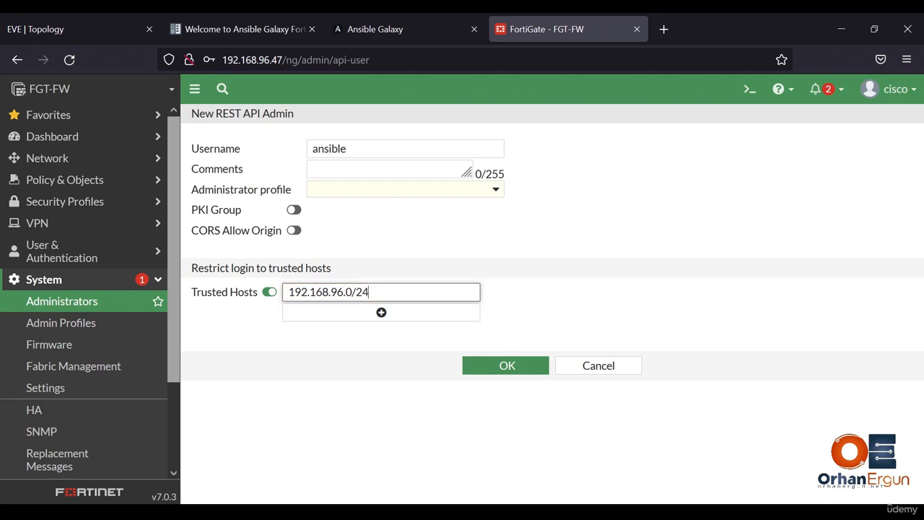
{"action": "left_click", "coordinate": [323, 336]}
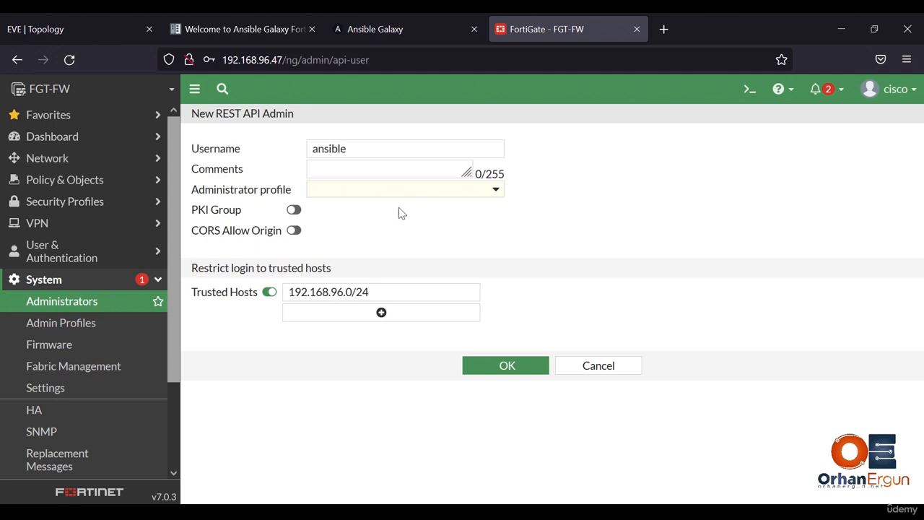
- Assign the API_Full administrator profile to the REST API admin and create the account
{"action": "left_click", "coordinate": [438, 193]}
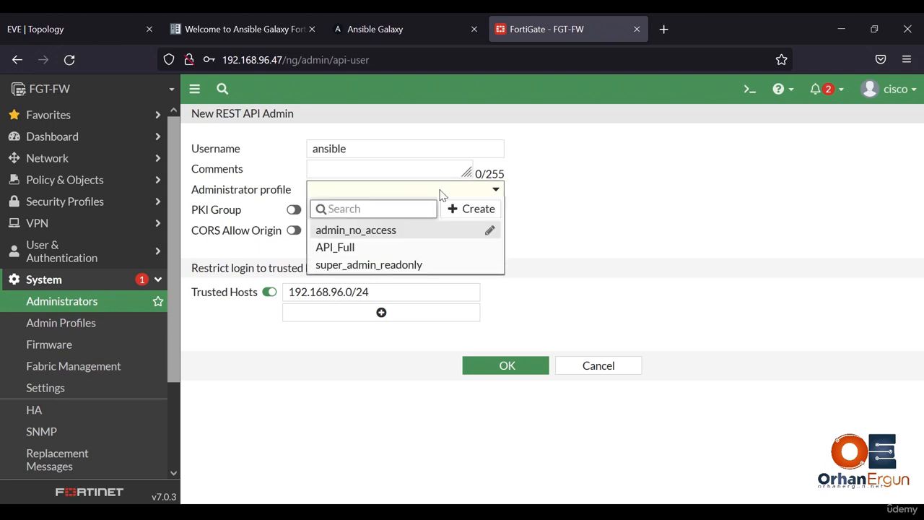
{"action": "mouse_move", "coordinate": [357, 249]}
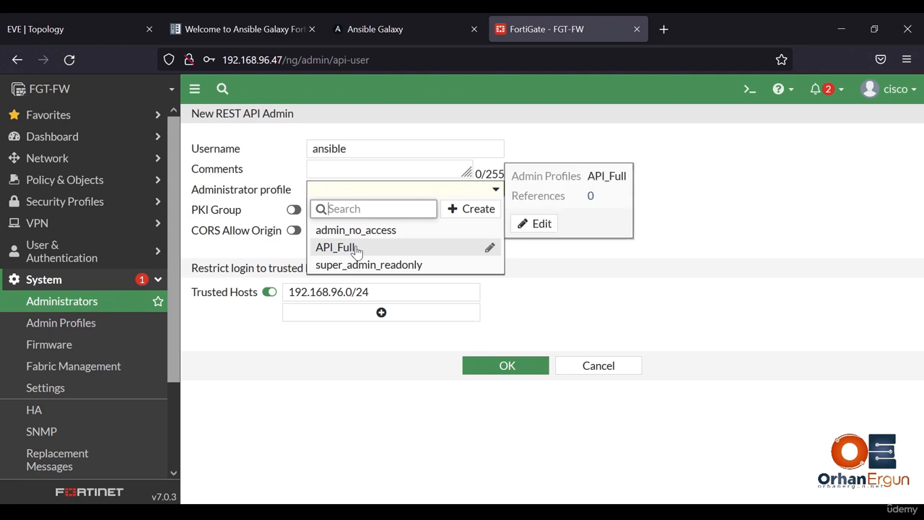
{"action": "mouse_move", "coordinate": [379, 238]}
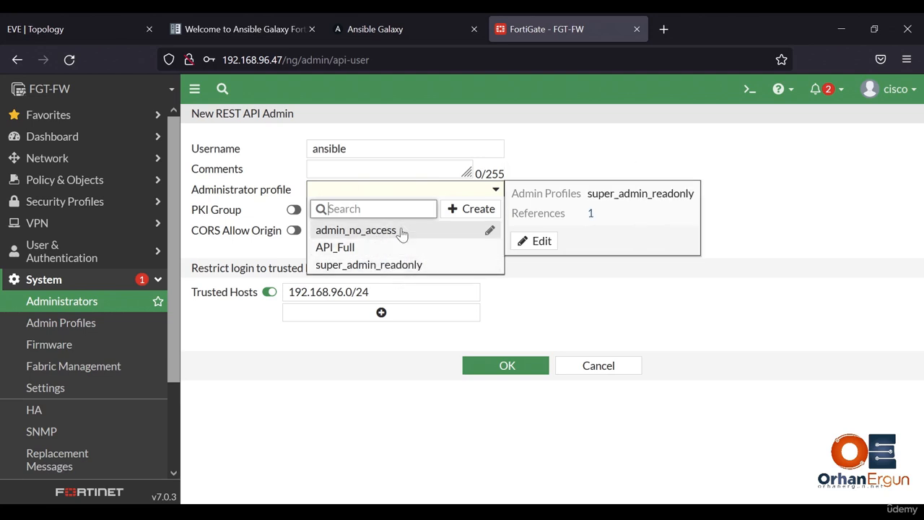
{"action": "left_click", "coordinate": [388, 250]}
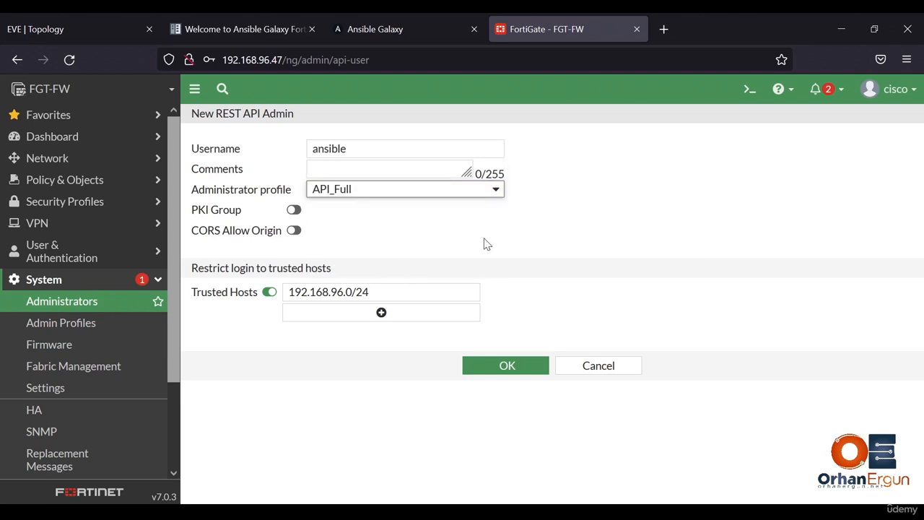
{"action": "left_click", "coordinate": [518, 358]}
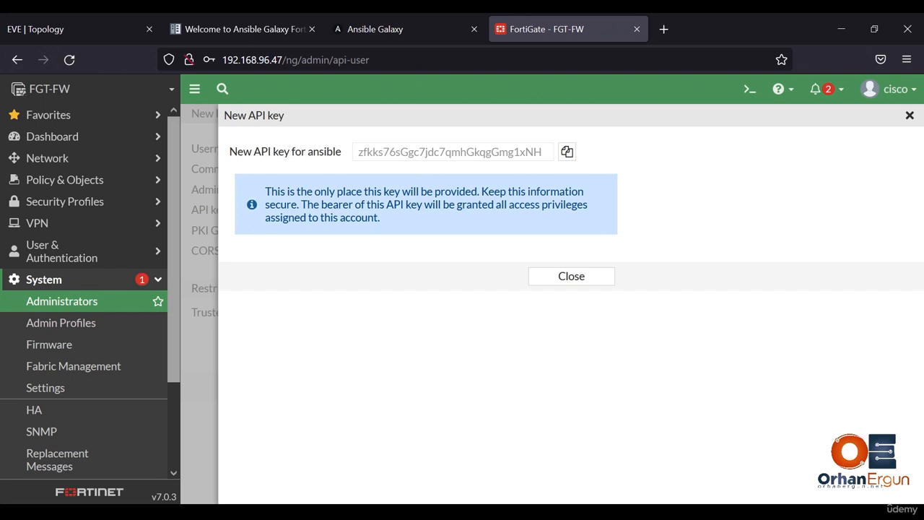
- Copy the generated API key of the ansible admin and switch to invt-25.yml in Visual Studio Code
{"action": "left_click", "coordinate": [567, 151]}
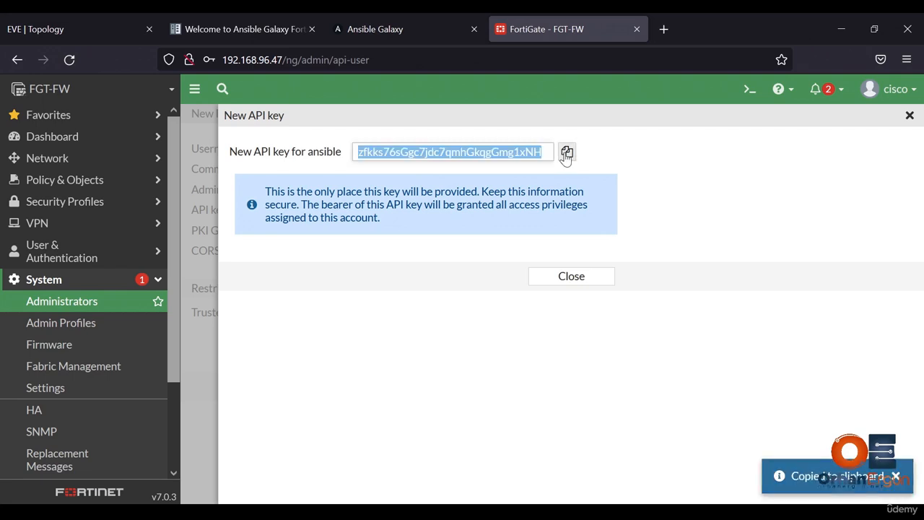
{"action": "left_click", "coordinate": [574, 280]}
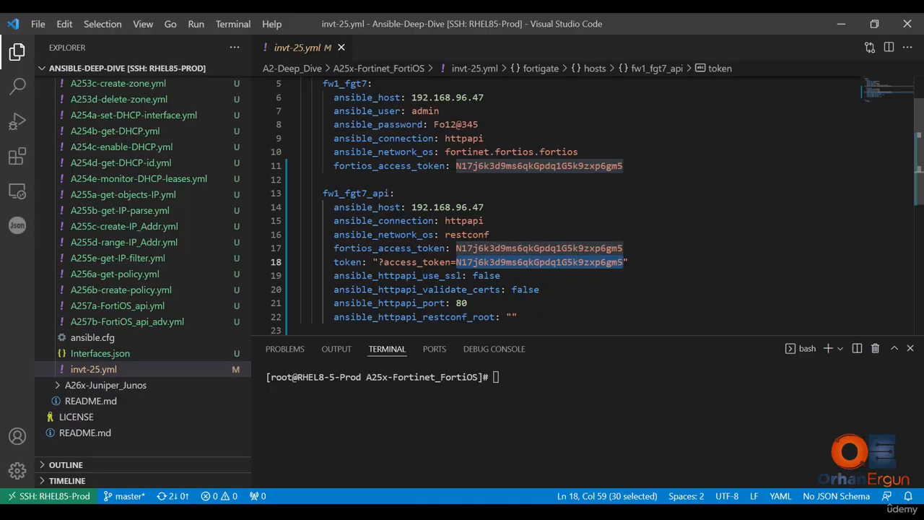
{"action": "left_click", "coordinate": [550, 262]}
- Replace every occurrence of the old access token in invt-25.yml with the copied API key and save the inventory
{"action": "left_click_drag", "start_coordinate": [623, 166], "coordinate": [456, 166]}
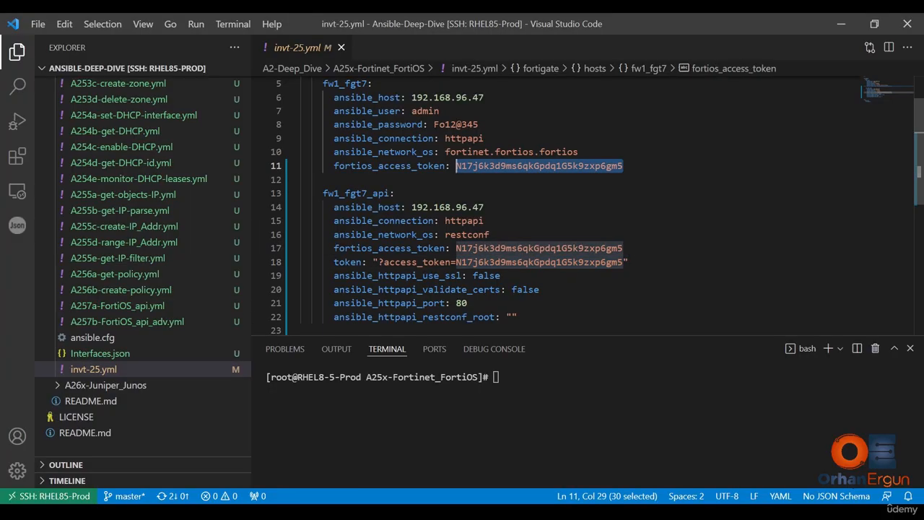
{"action": "key", "text": "ctrl+h"}
{"action": "key", "text": "ctrl+v"}
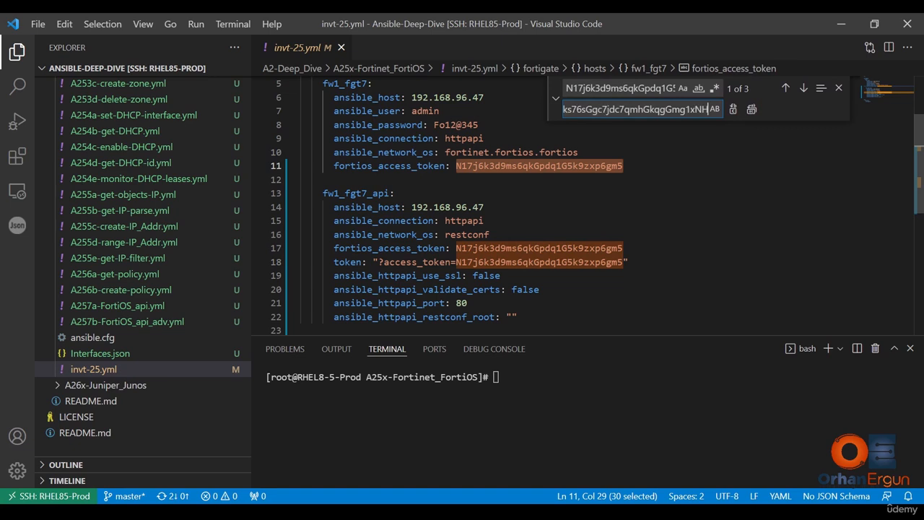
{"action": "left_click", "coordinate": [752, 109]}
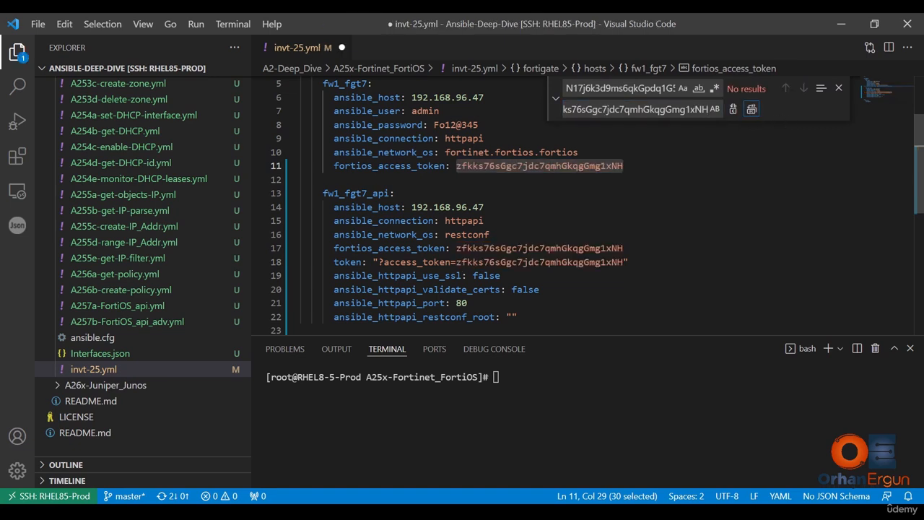
{"action": "left_click", "coordinate": [839, 90]}
{"action": "left_click", "coordinate": [395, 193]}
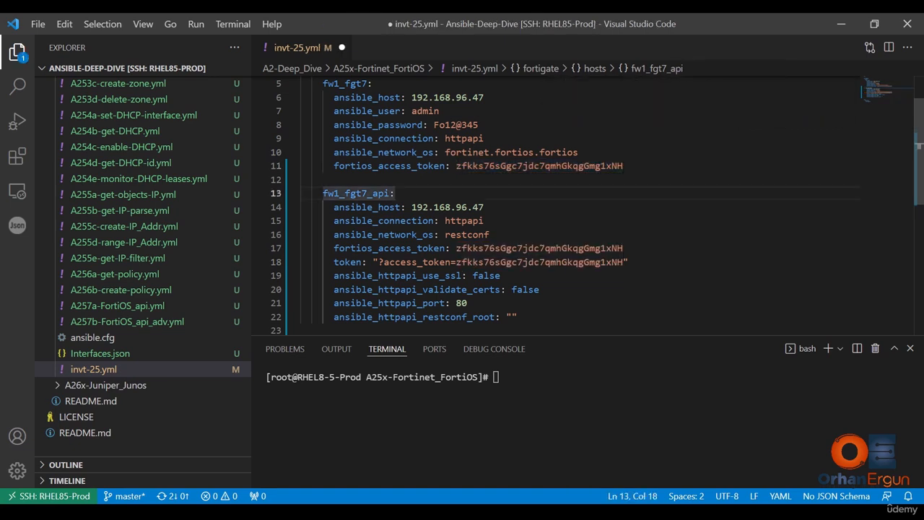
{"action": "key", "text": "ctrl+s"}
{"action": "left_click", "coordinate": [484, 220]}
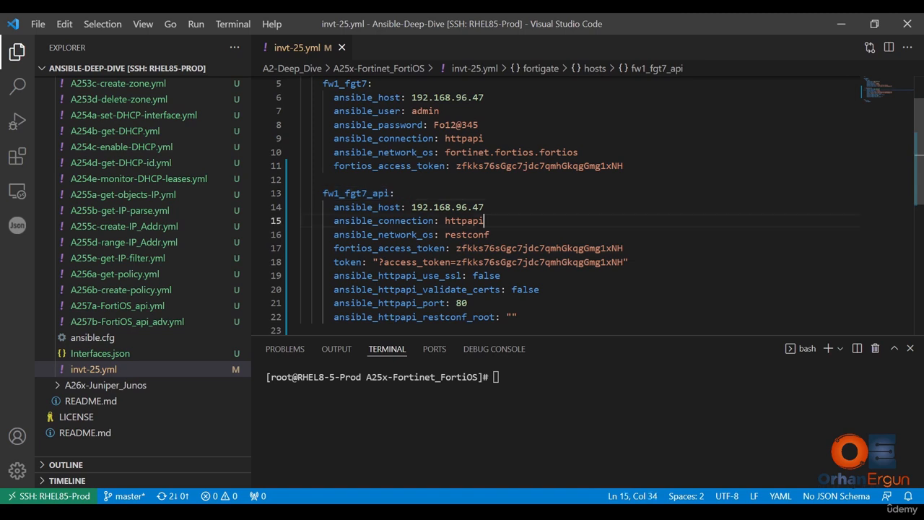